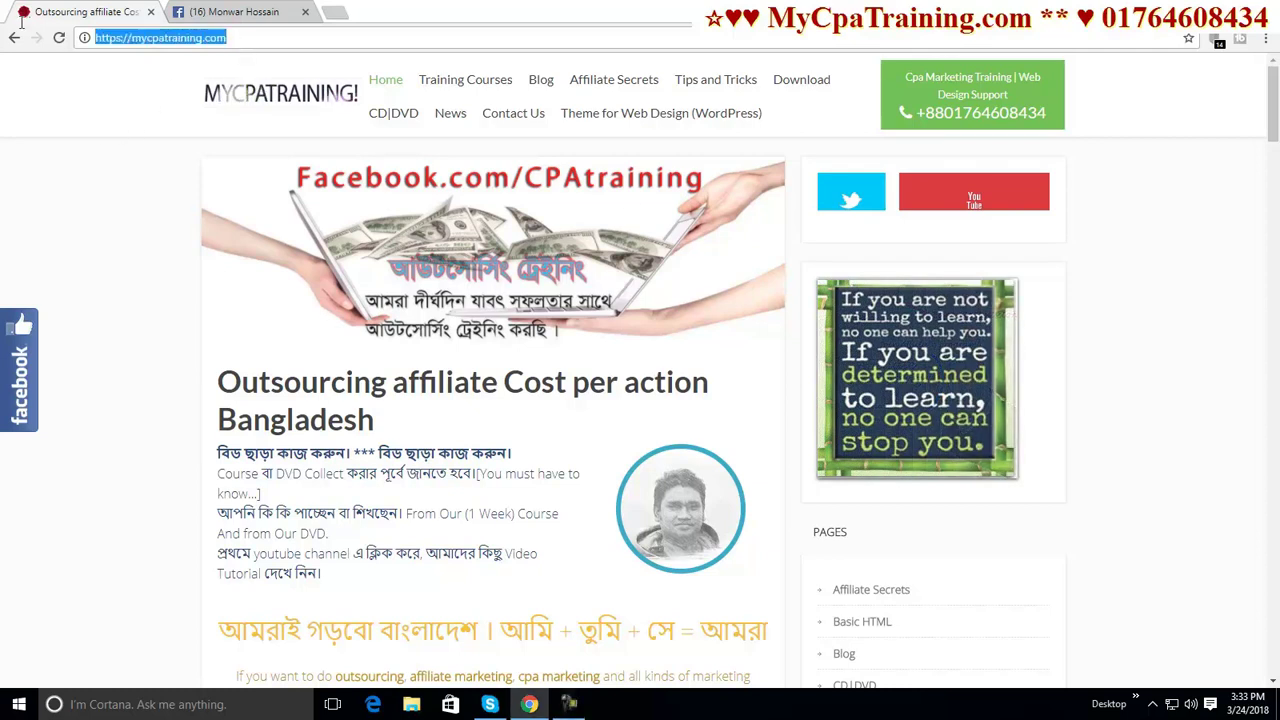
left_click(264, 12)
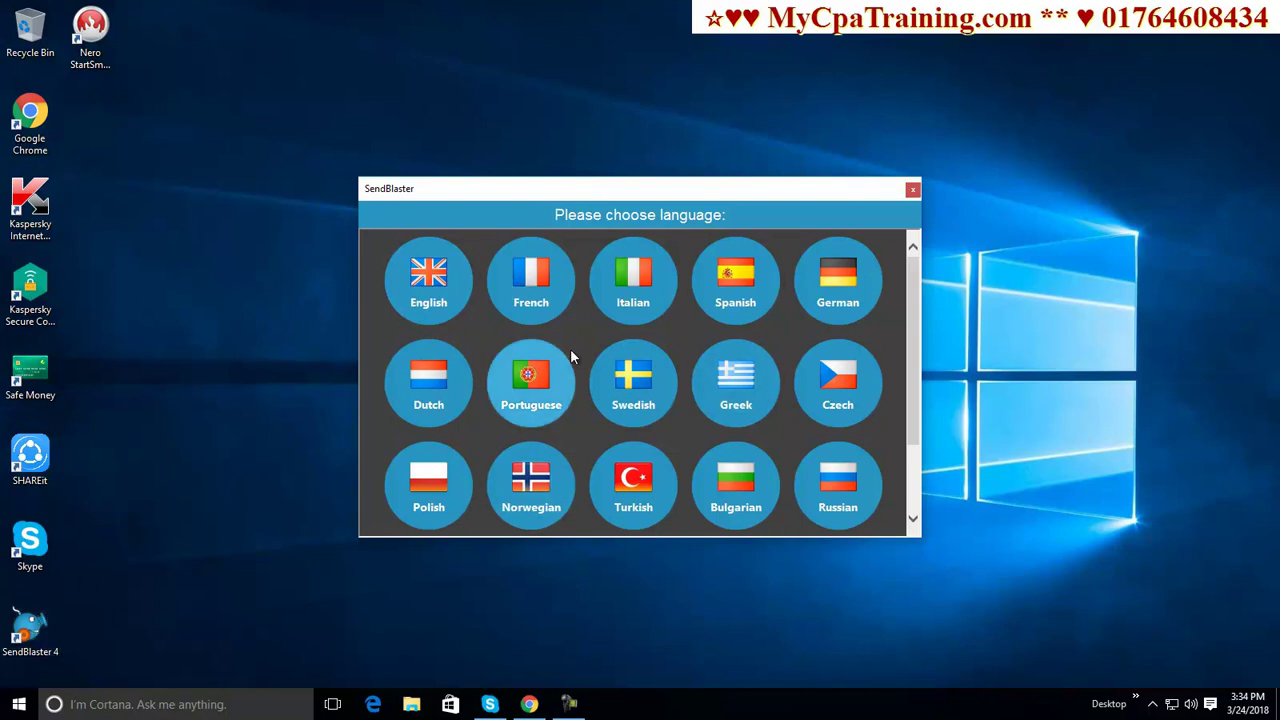
Choose English as the language for SendBlaster.
left_click(424, 298)
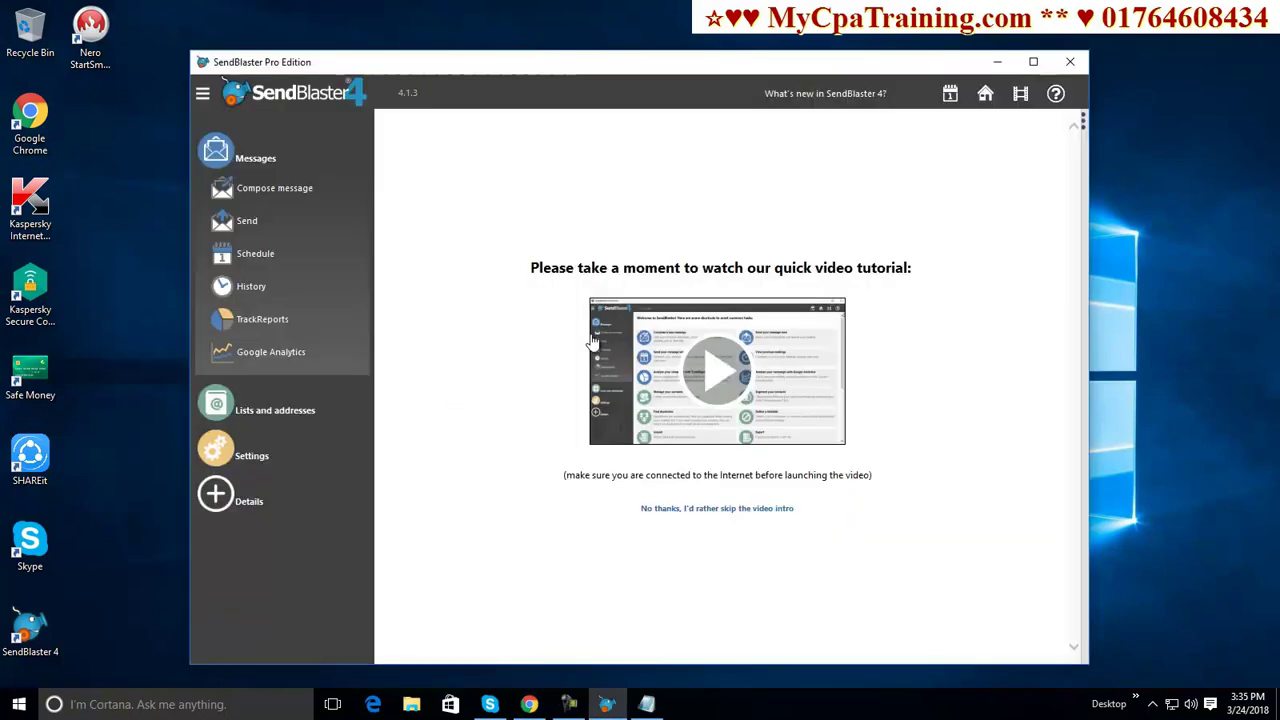
Open the message sending settings and run a connection test on the SMTP server.
left_click(250, 165)
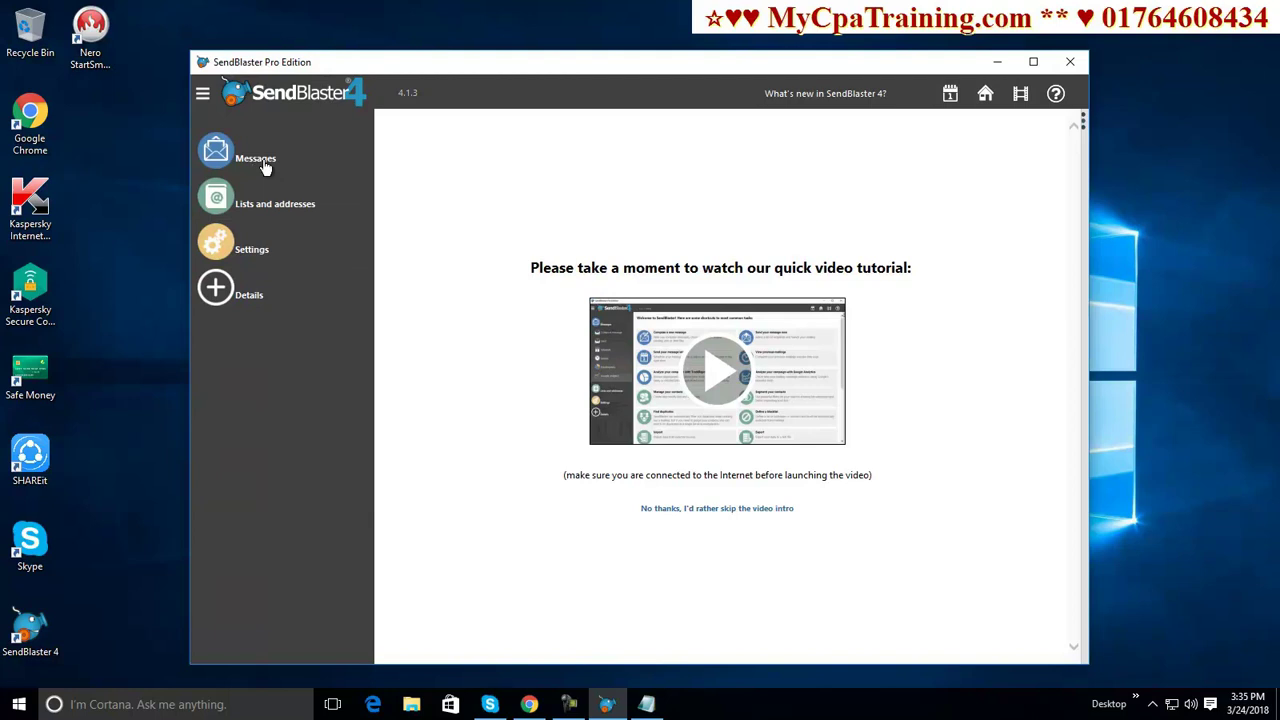
left_click(266, 166)
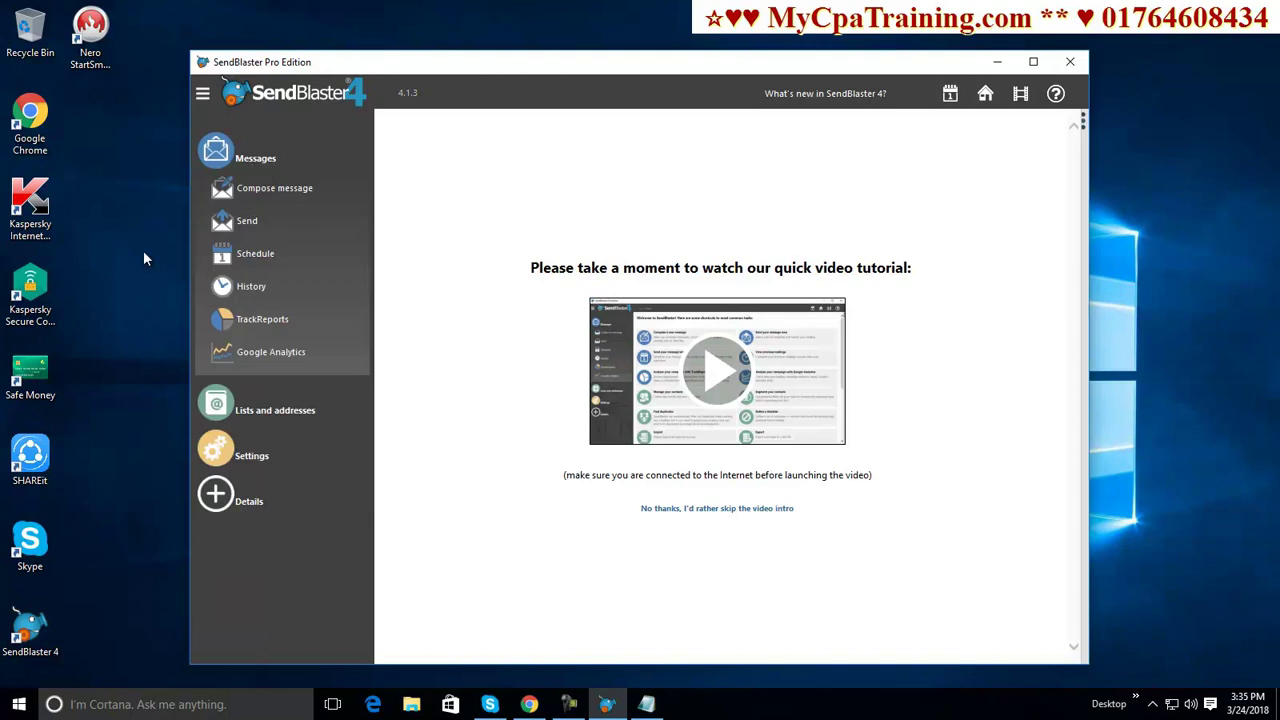
left_click(250, 221)
key("Tab")
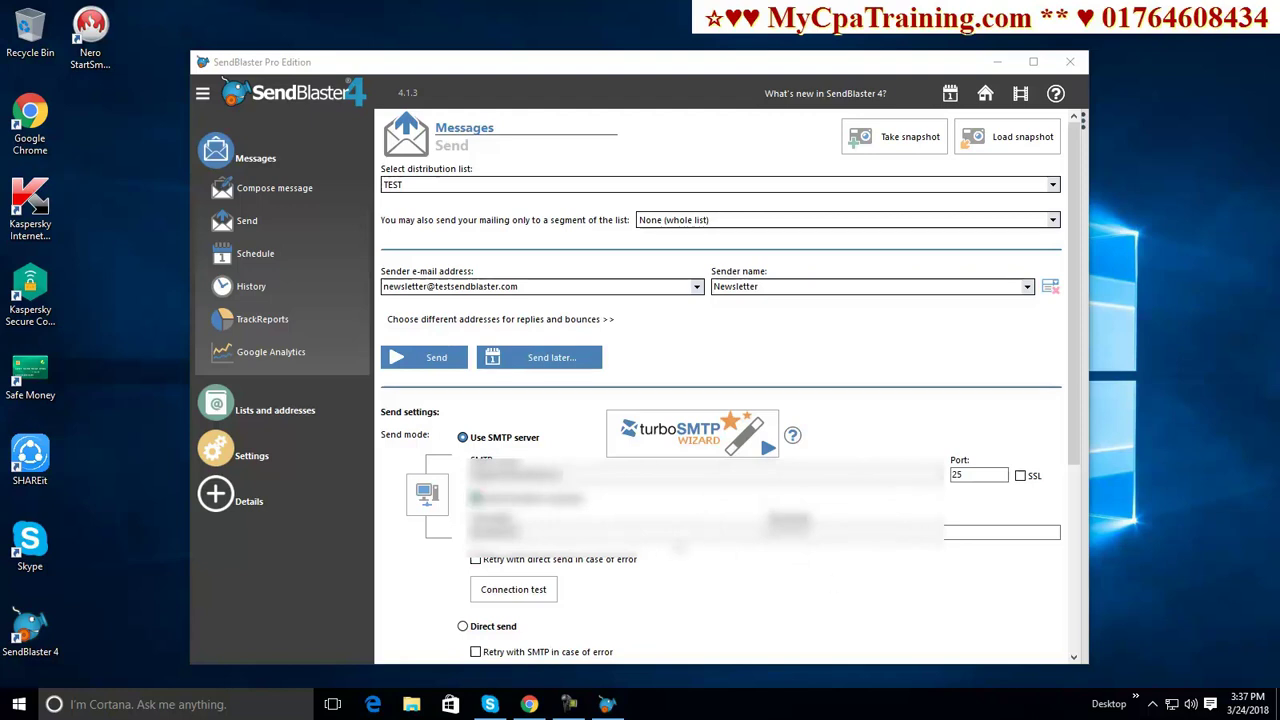
left_click(537, 594)
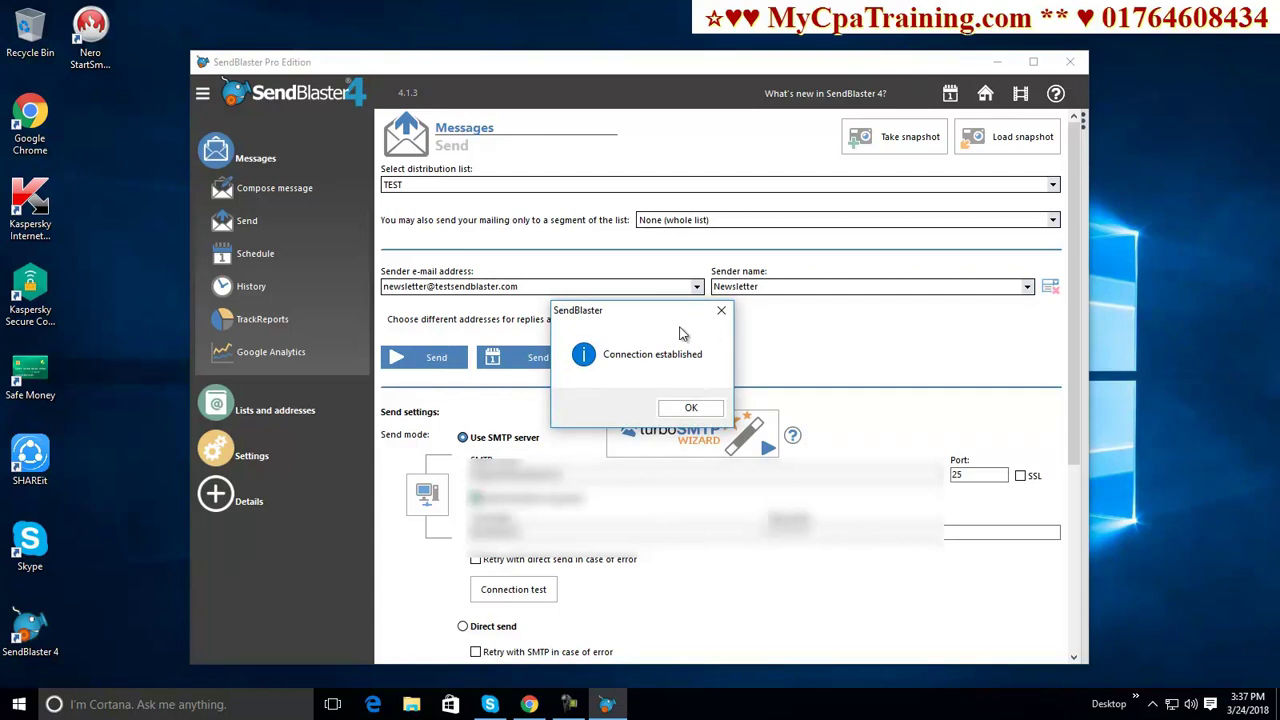
left_click(692, 410)
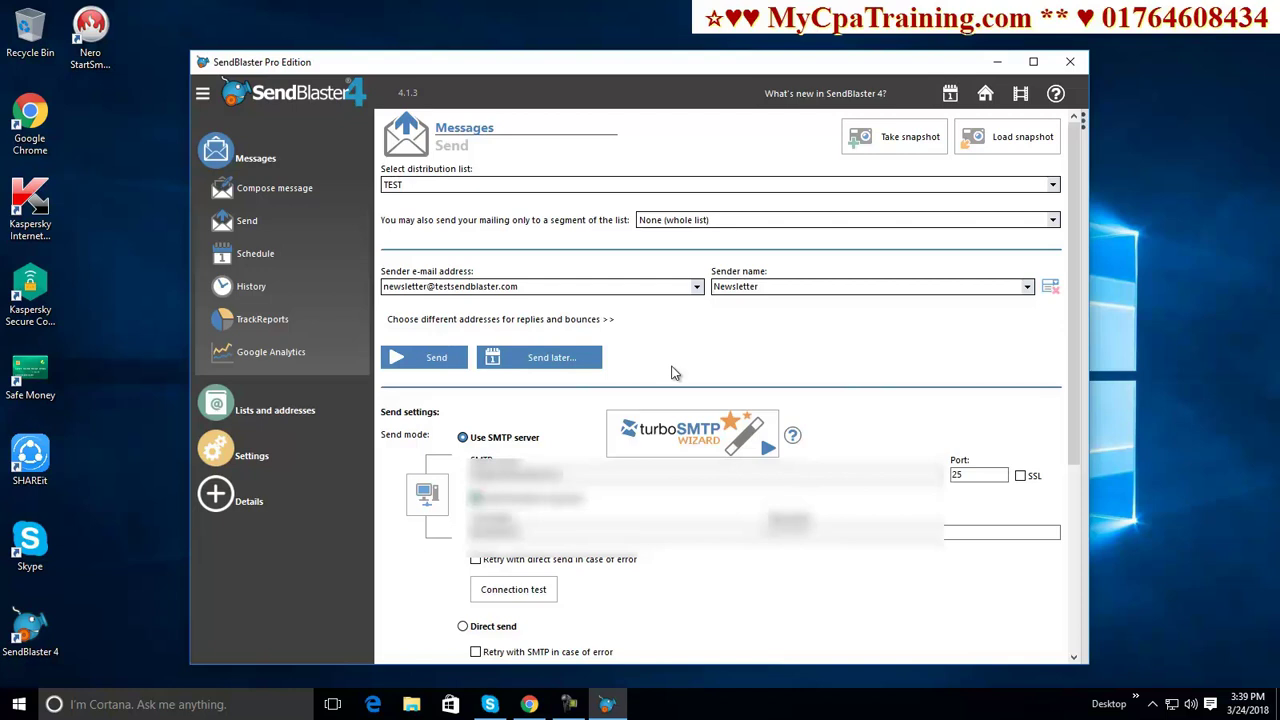
Compose a message with the subject Training and insert the #name# tag as its recipient.
left_click(293, 196)
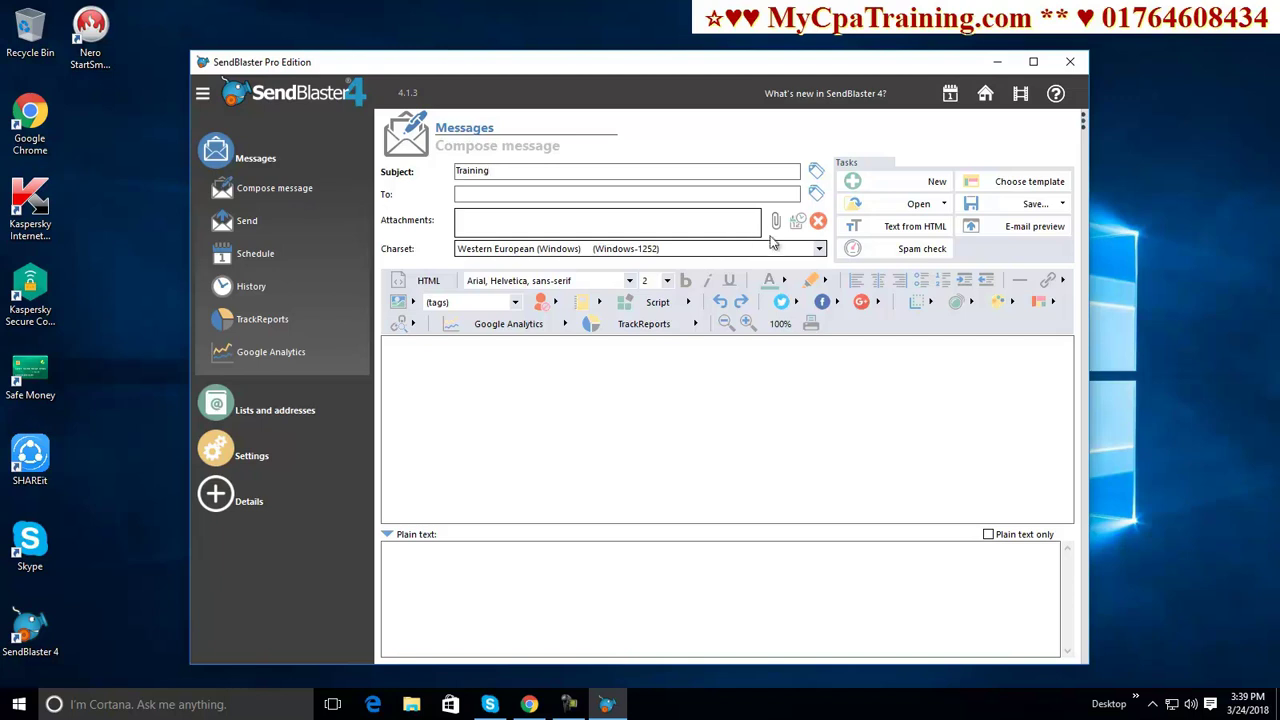
left_click(814, 192)
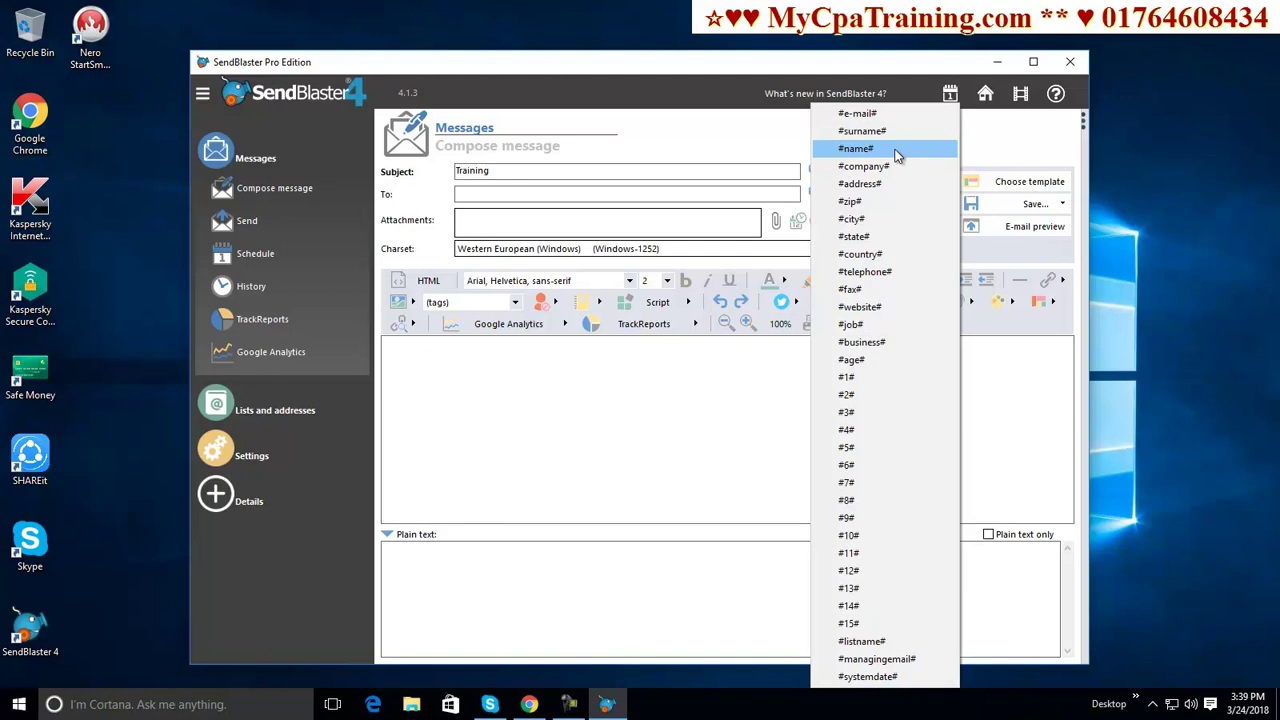
left_click(855, 149)
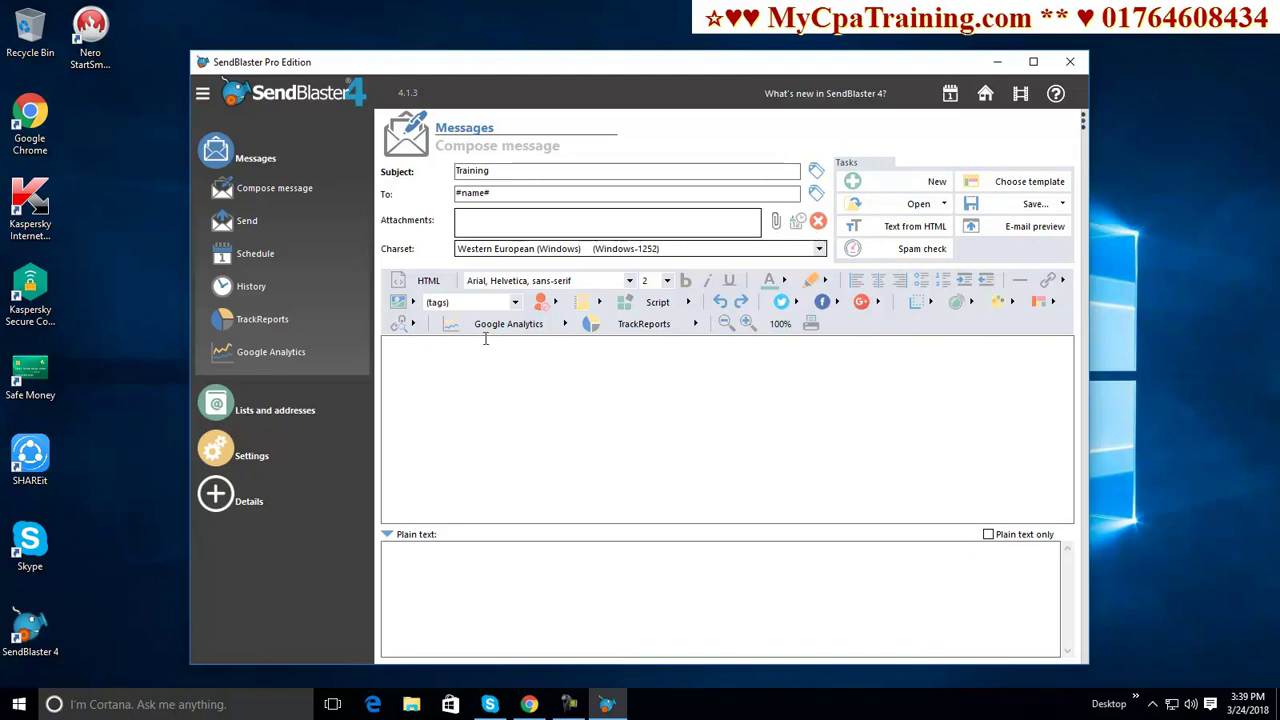
left_click(575, 380)
left_click(645, 612)
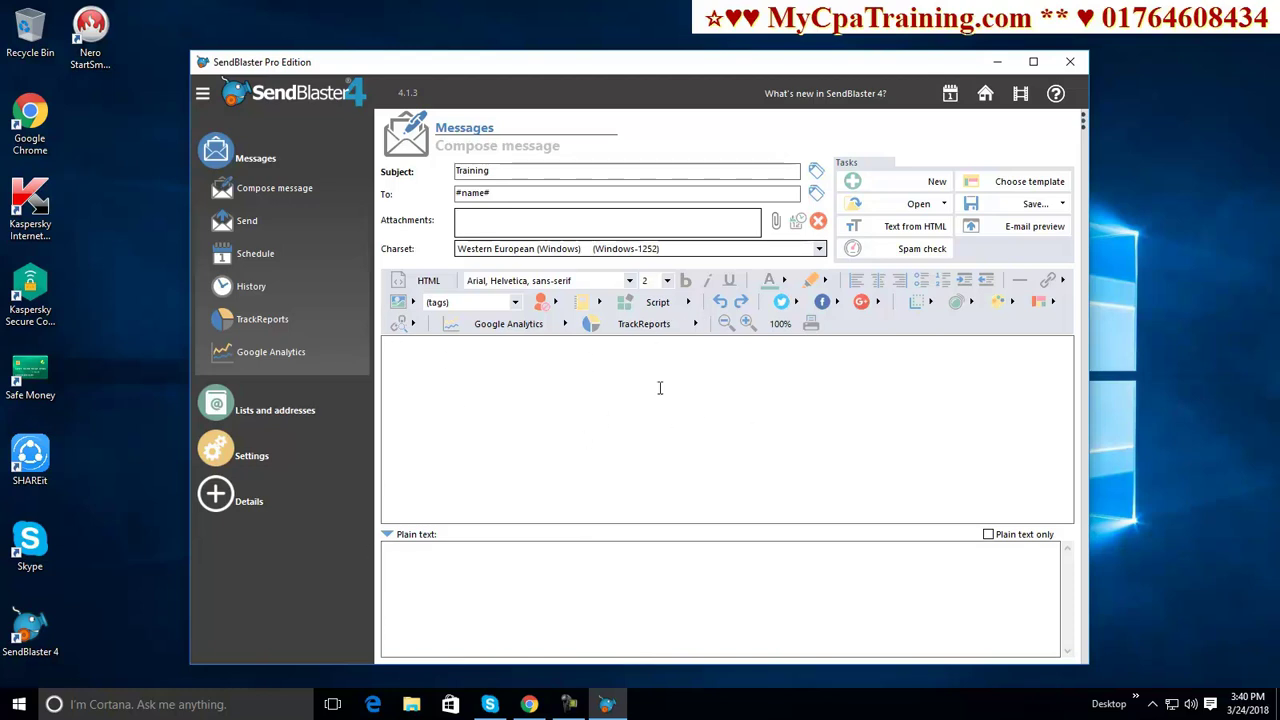
Preview several Business e-mail templates, including cars 1, 4 business 02 and business 7, and leave the template chooser without applying one.
left_click(1012, 186)
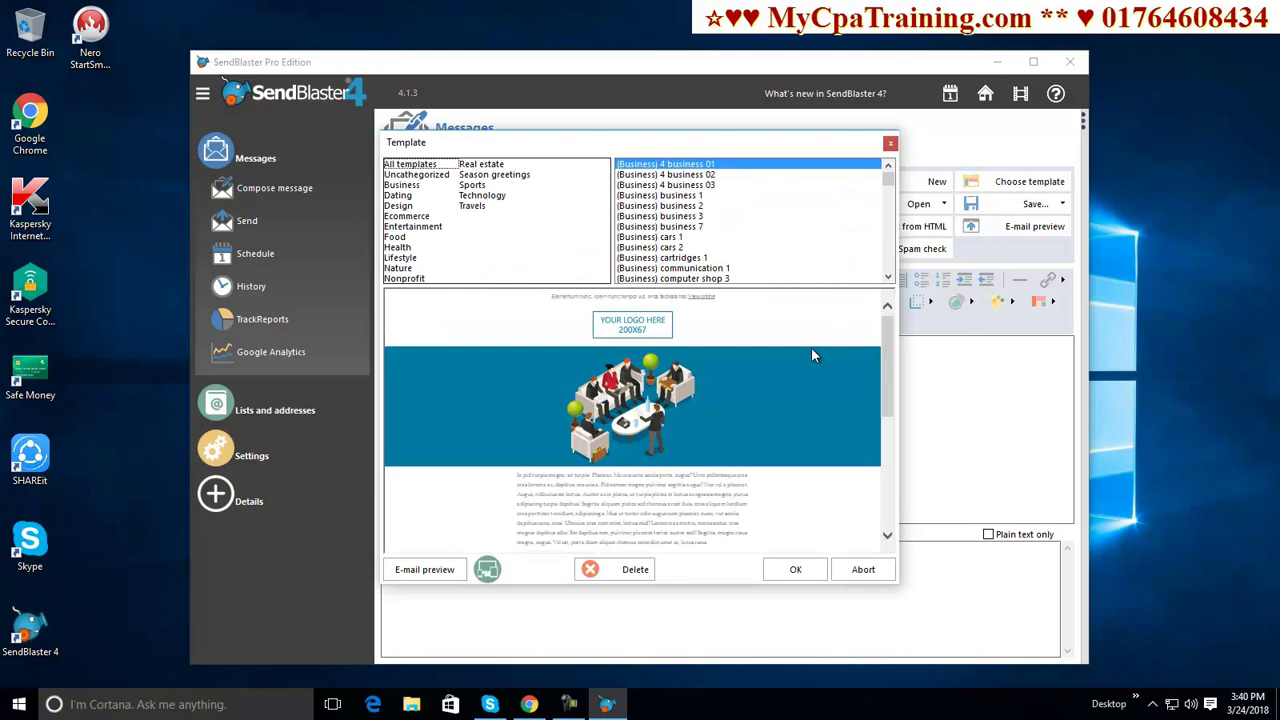
left_click(686, 228)
left_click(650, 247)
left_click(655, 195)
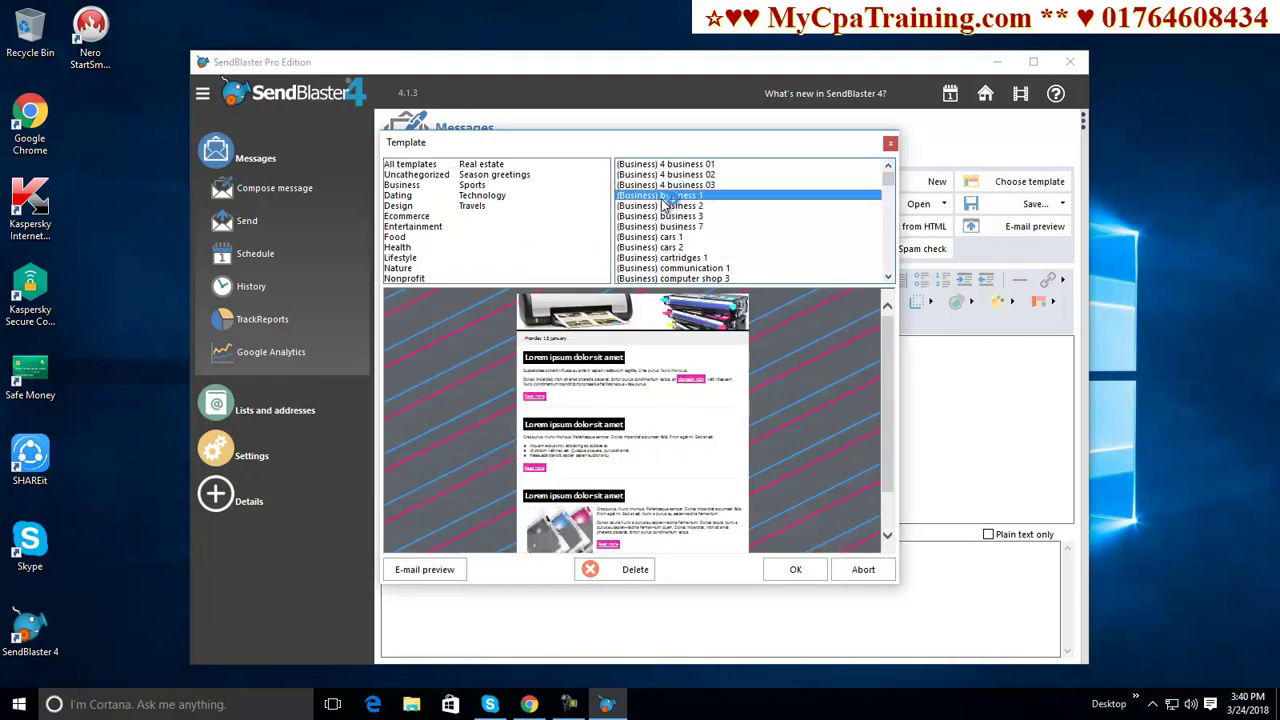
left_click(660, 164)
left_click(655, 237)
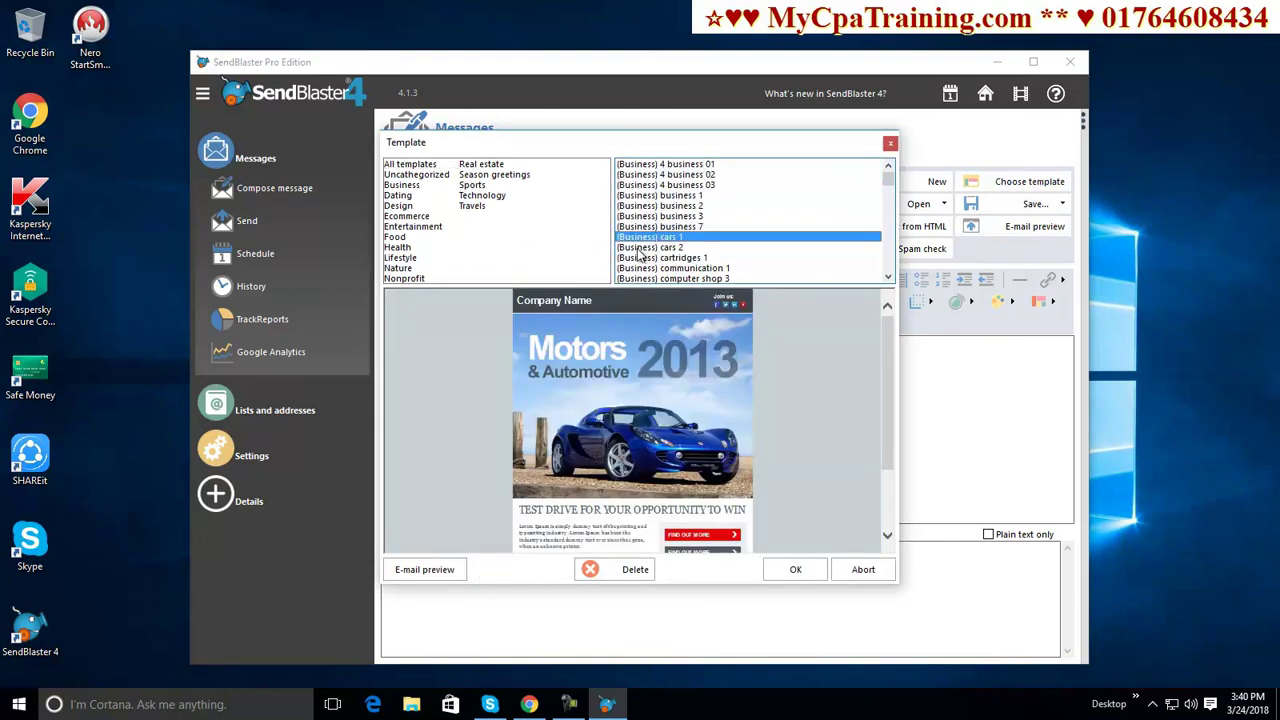
left_click(643, 250)
left_click(690, 174)
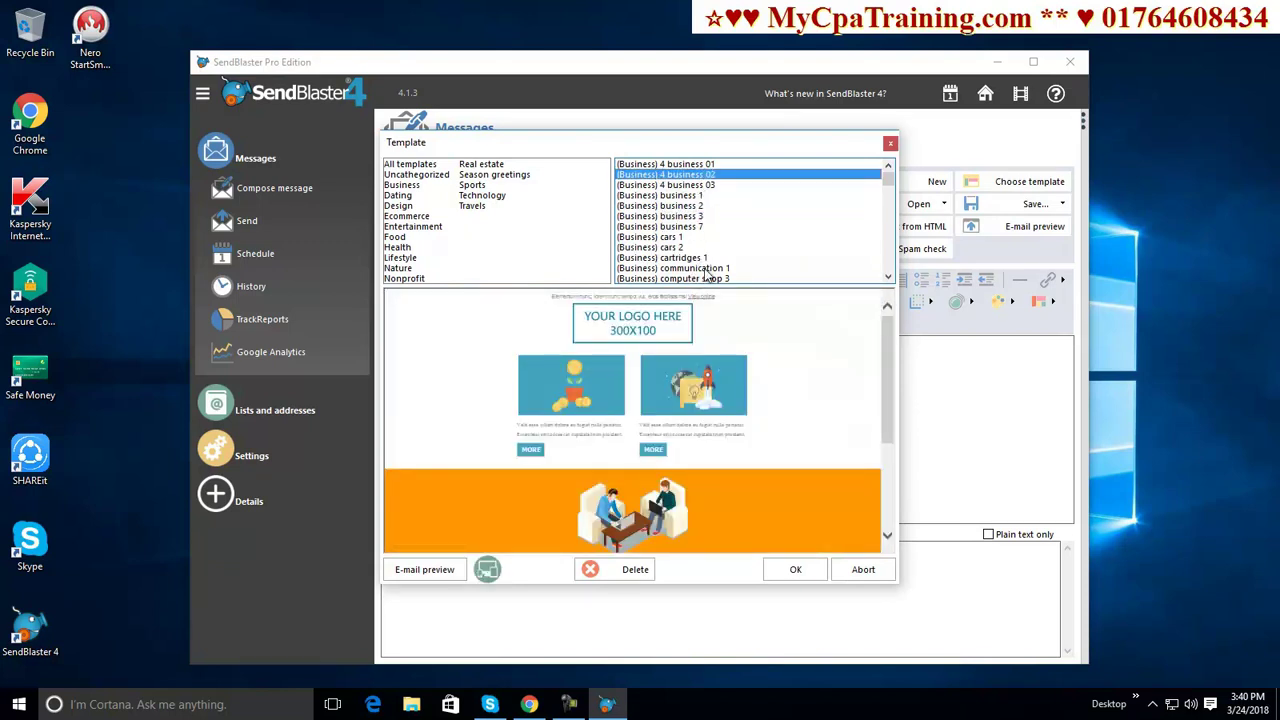
left_click(664, 228)
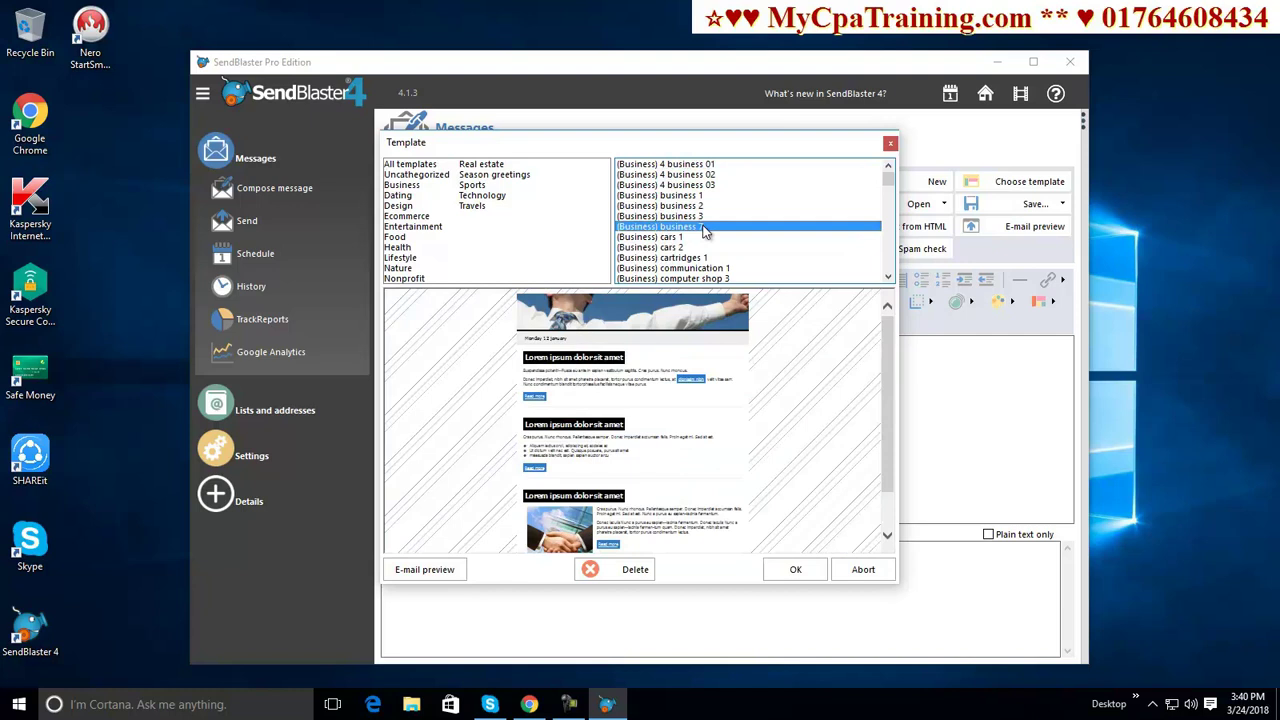
left_click(890, 144)
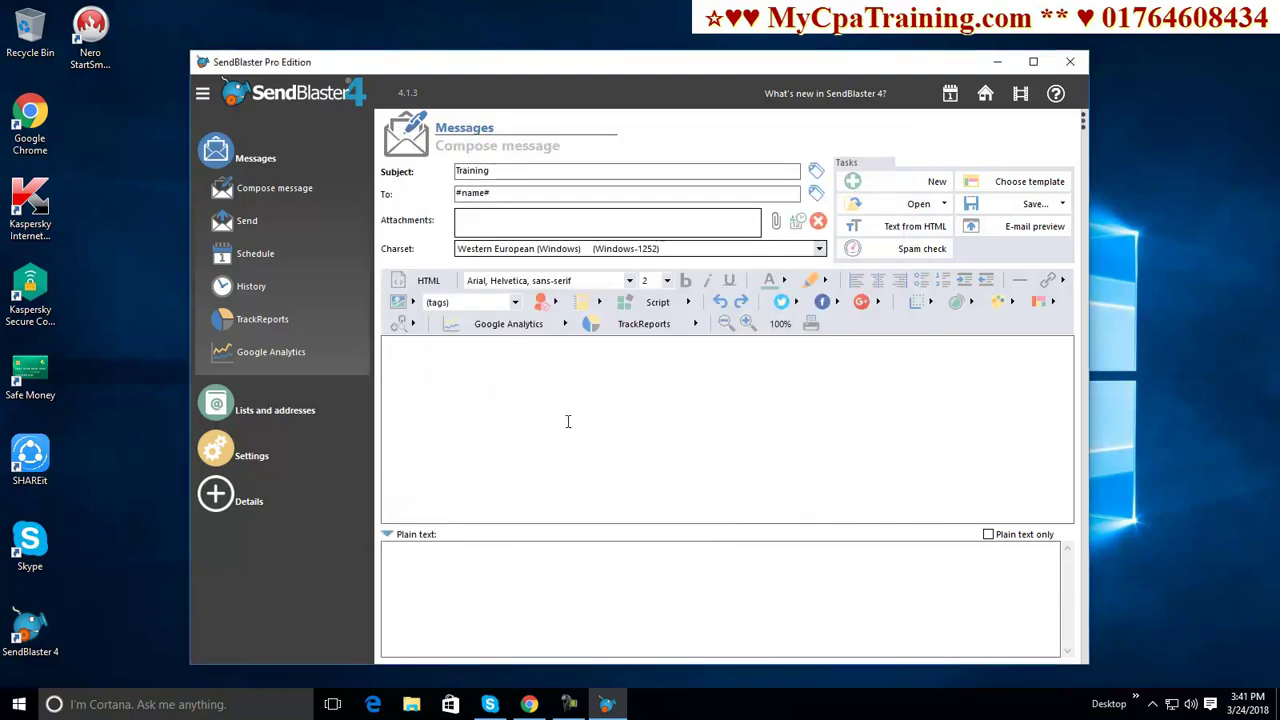
Paste the prepared Training Bangladesh text with its Facebook, website and YouTube links into the message body.
left_click(408, 358)
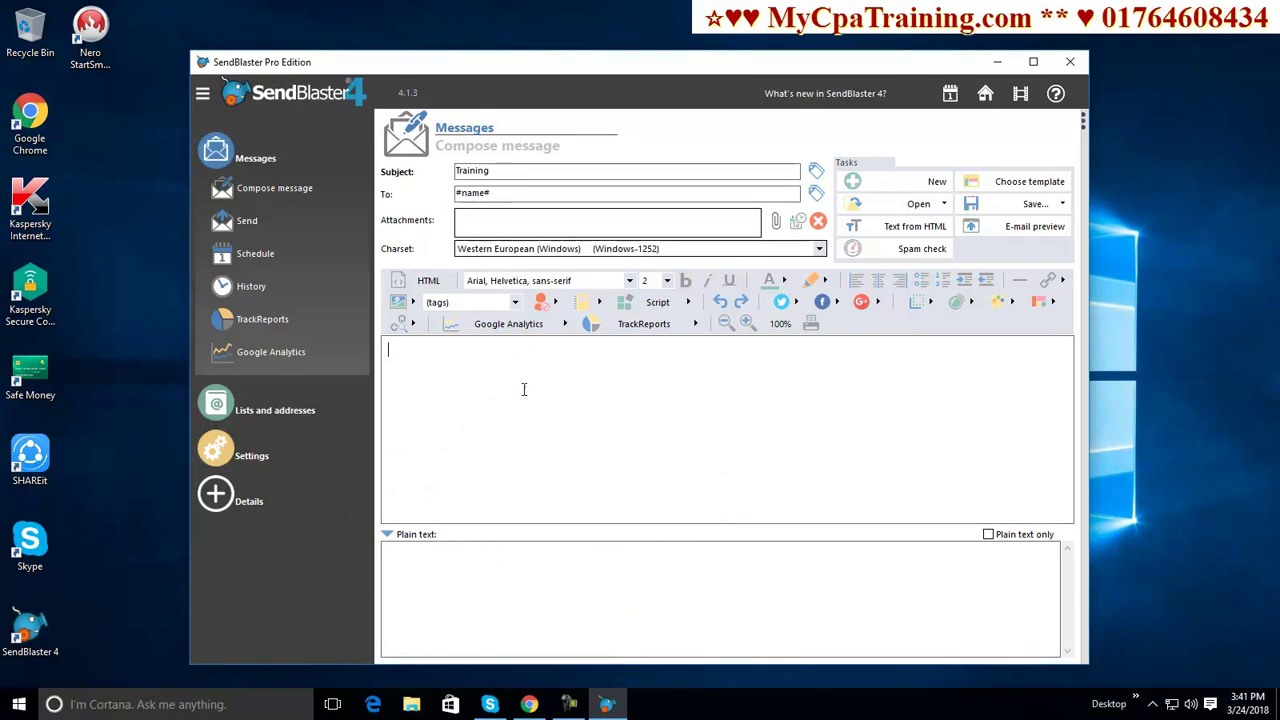
key("ctrl+v")
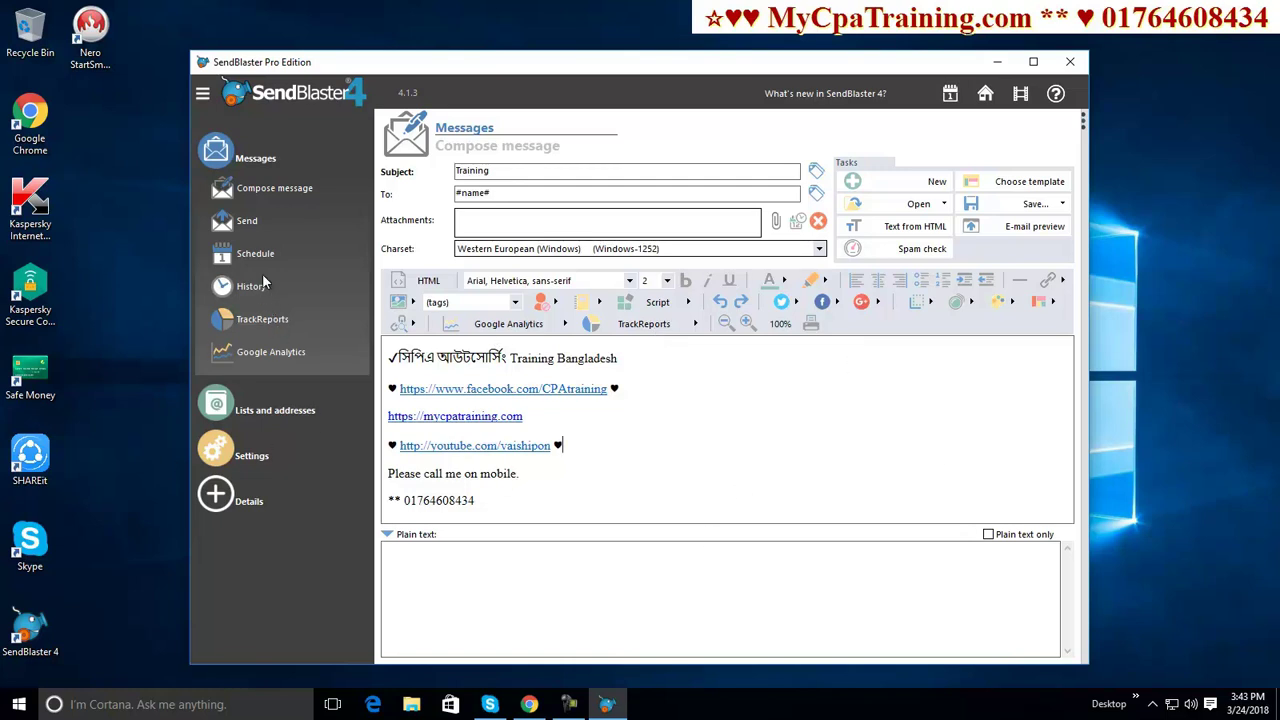
Delete both sample addresses from the TEST distribution list.
left_click(263, 409)
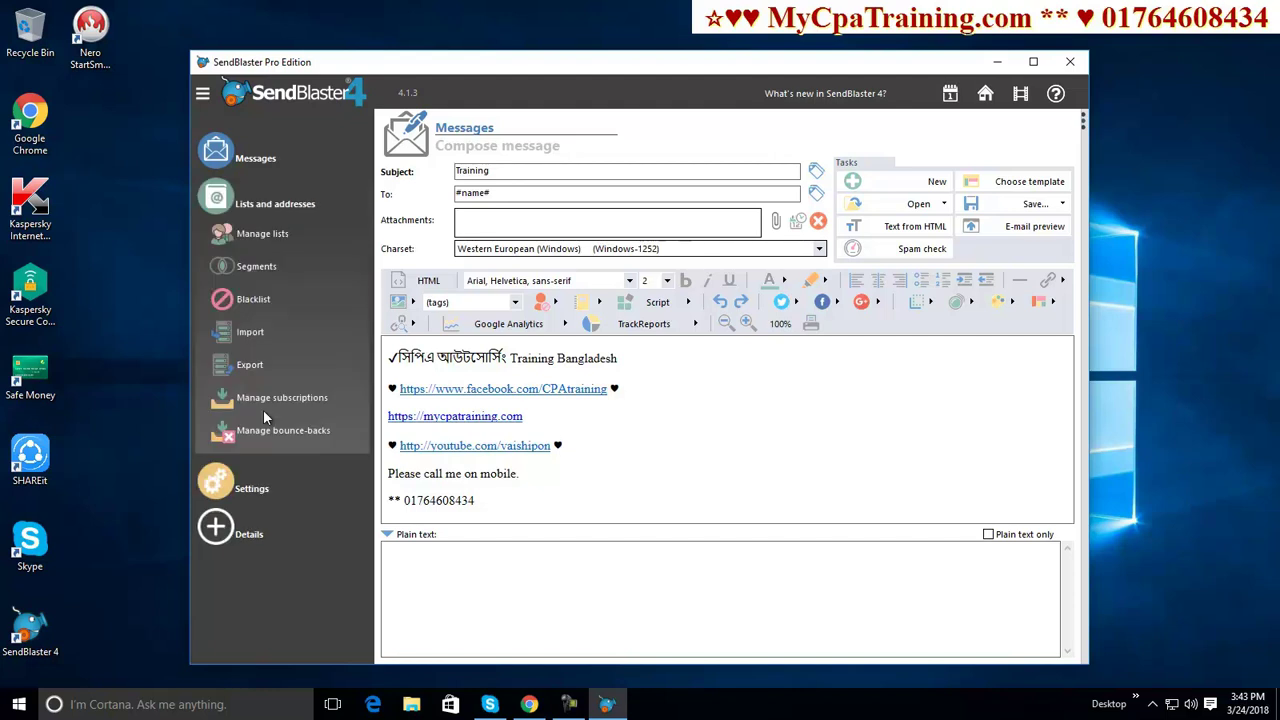
left_click(268, 205)
left_click(266, 205)
left_click(272, 235)
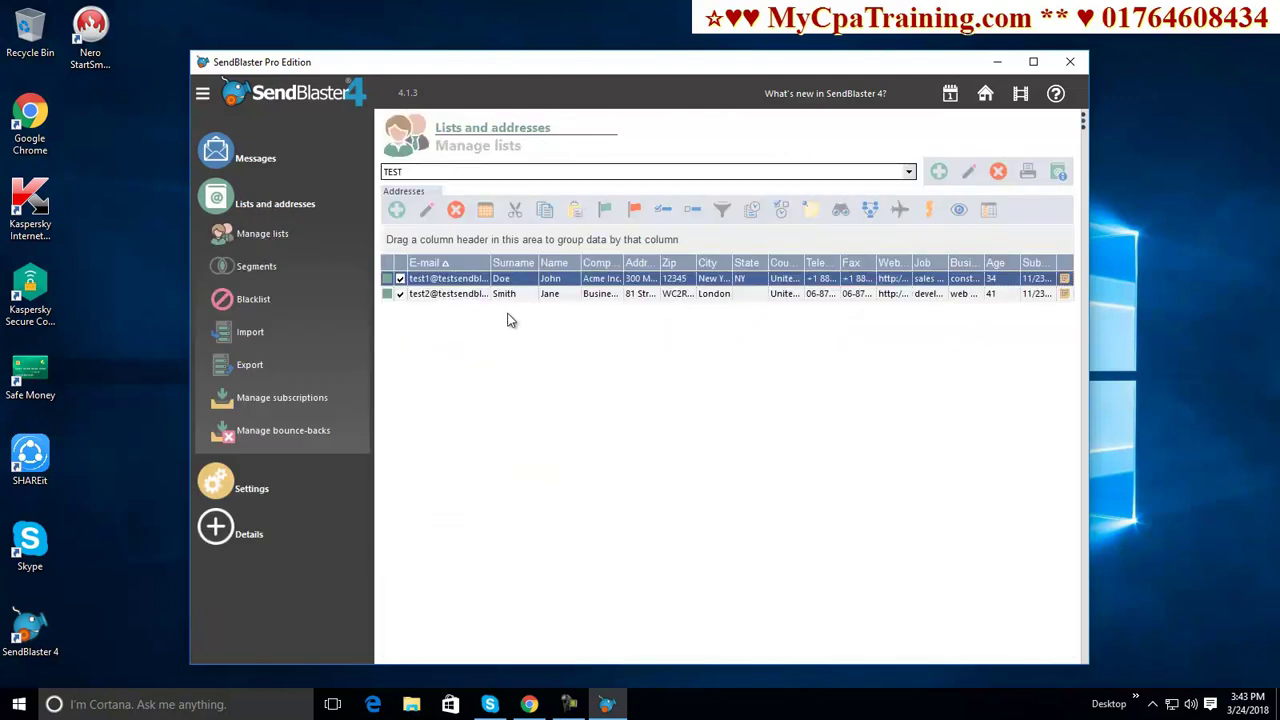
left_click(455, 210)
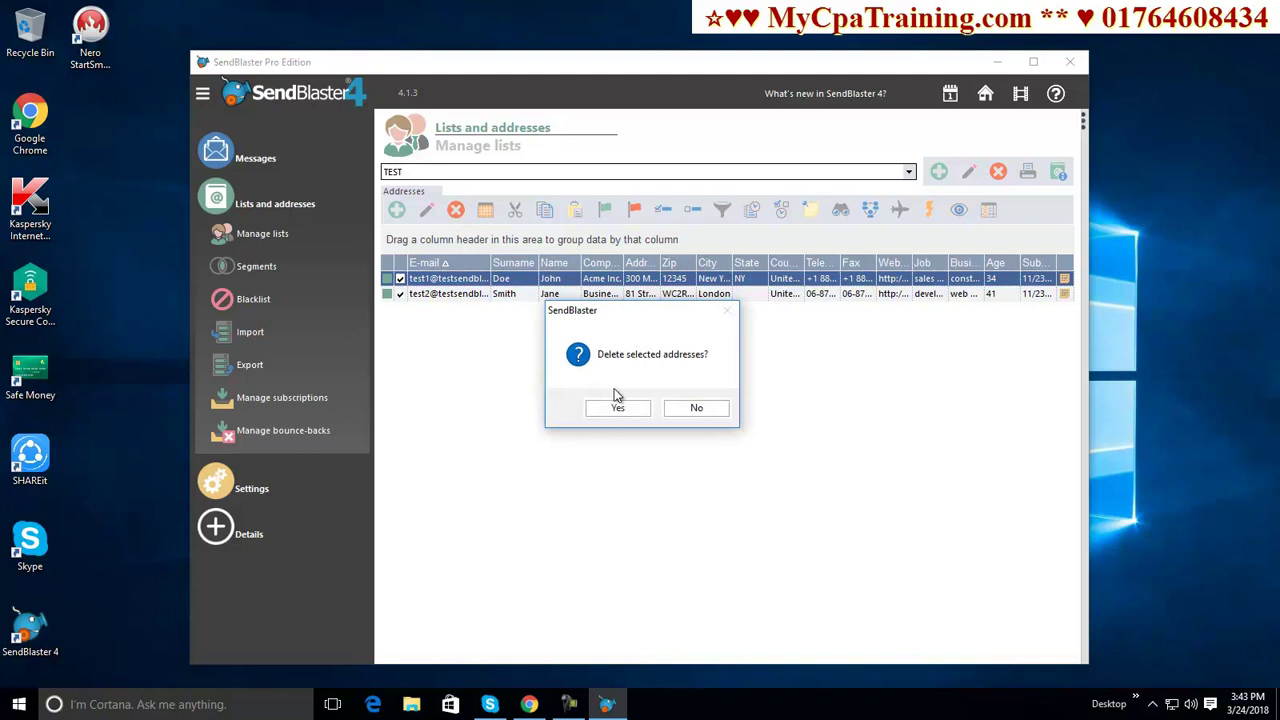
left_click(617, 405)
left_click(455, 210)
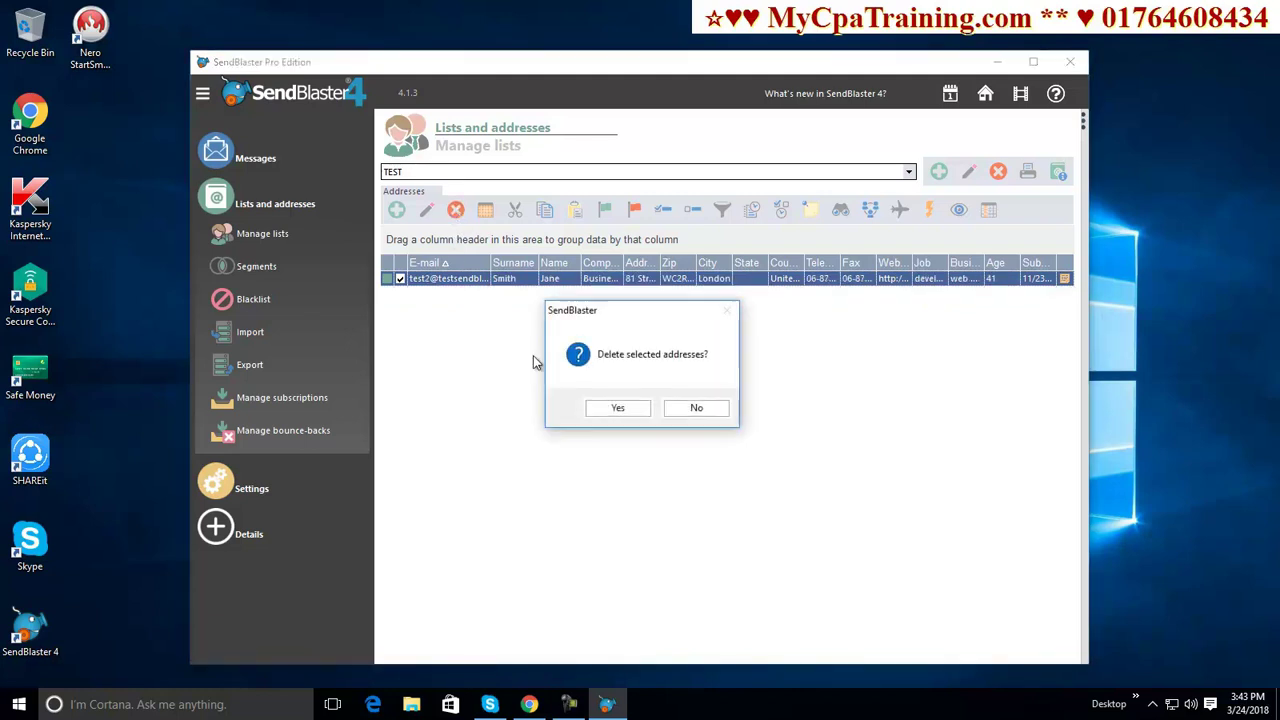
left_click(617, 407)
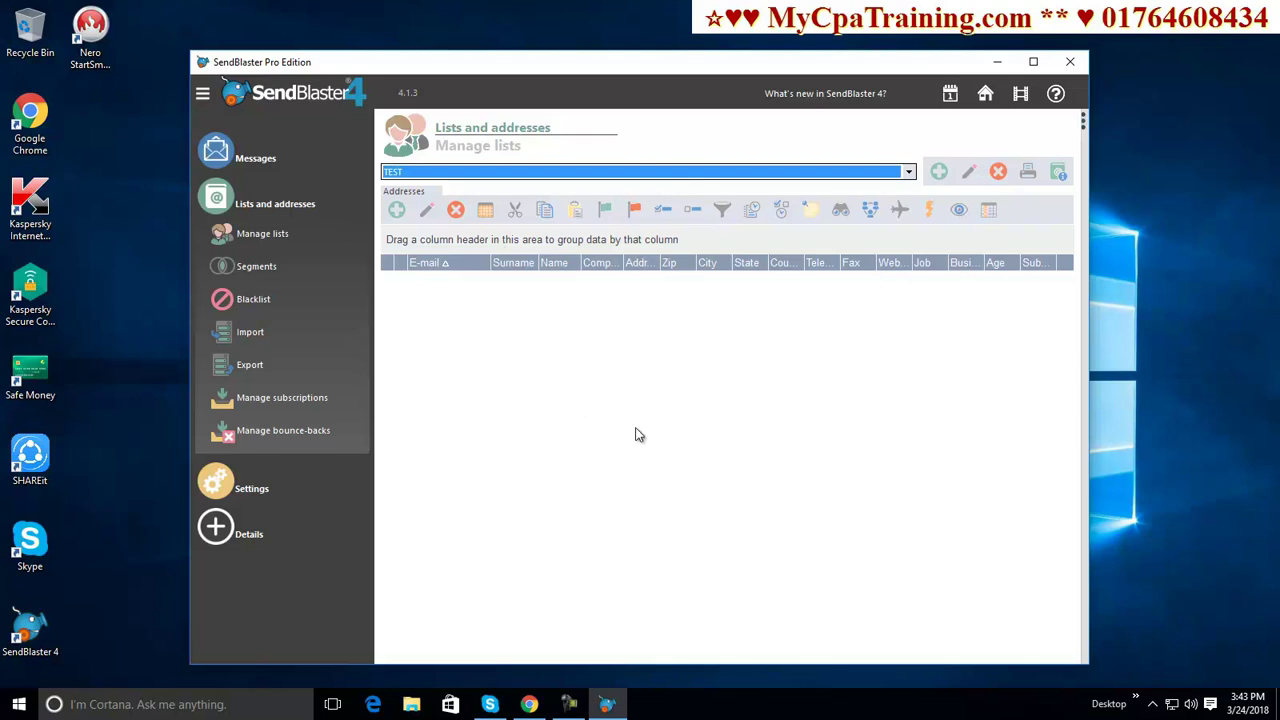
left_click(560, 394)
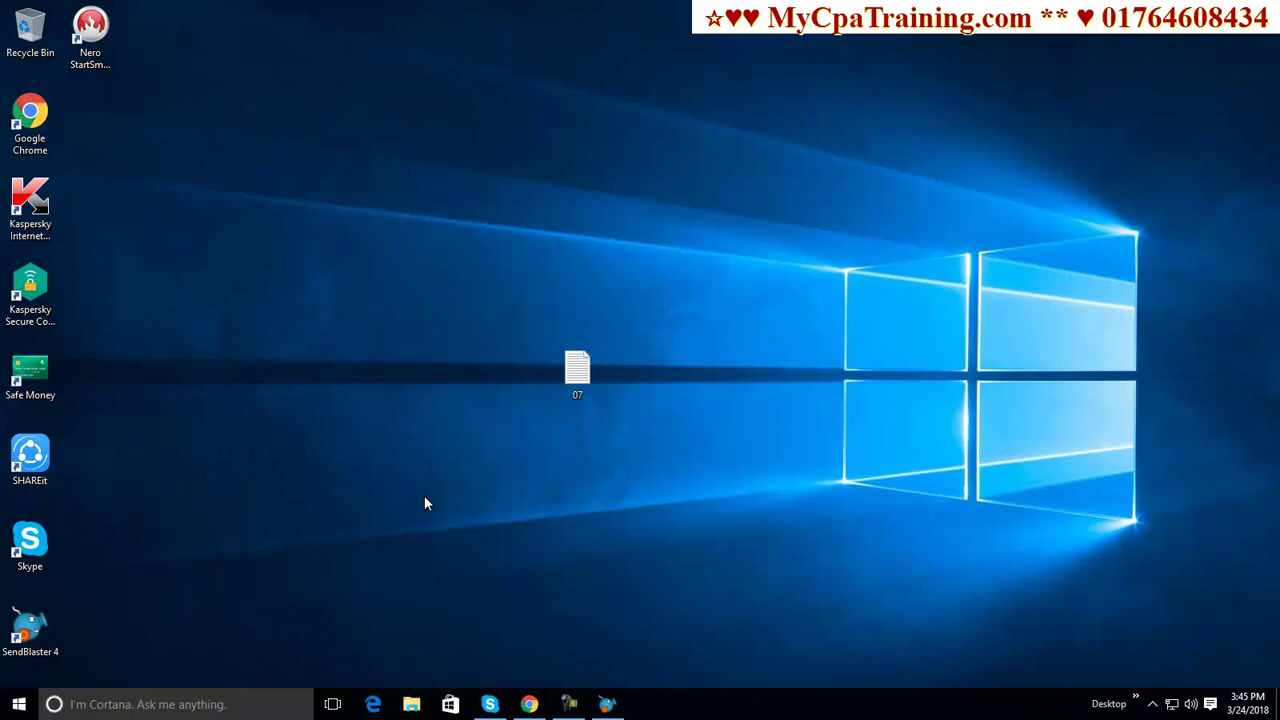
Look through the e-mail addresses in the text file 07 on the desktop and close the file.
double_click(577, 372)
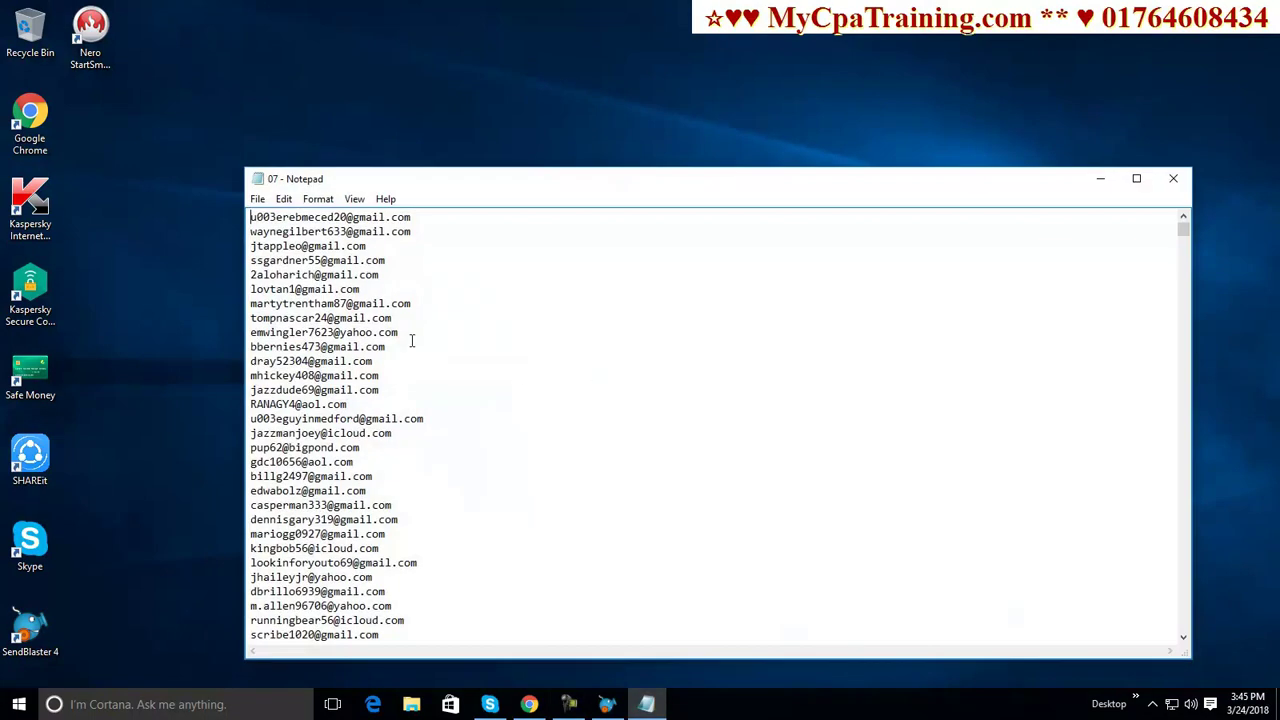
scroll(448, 485, "down", 3)
scroll(448, 485, "down", 9)
scroll(410, 434, "up", 12)
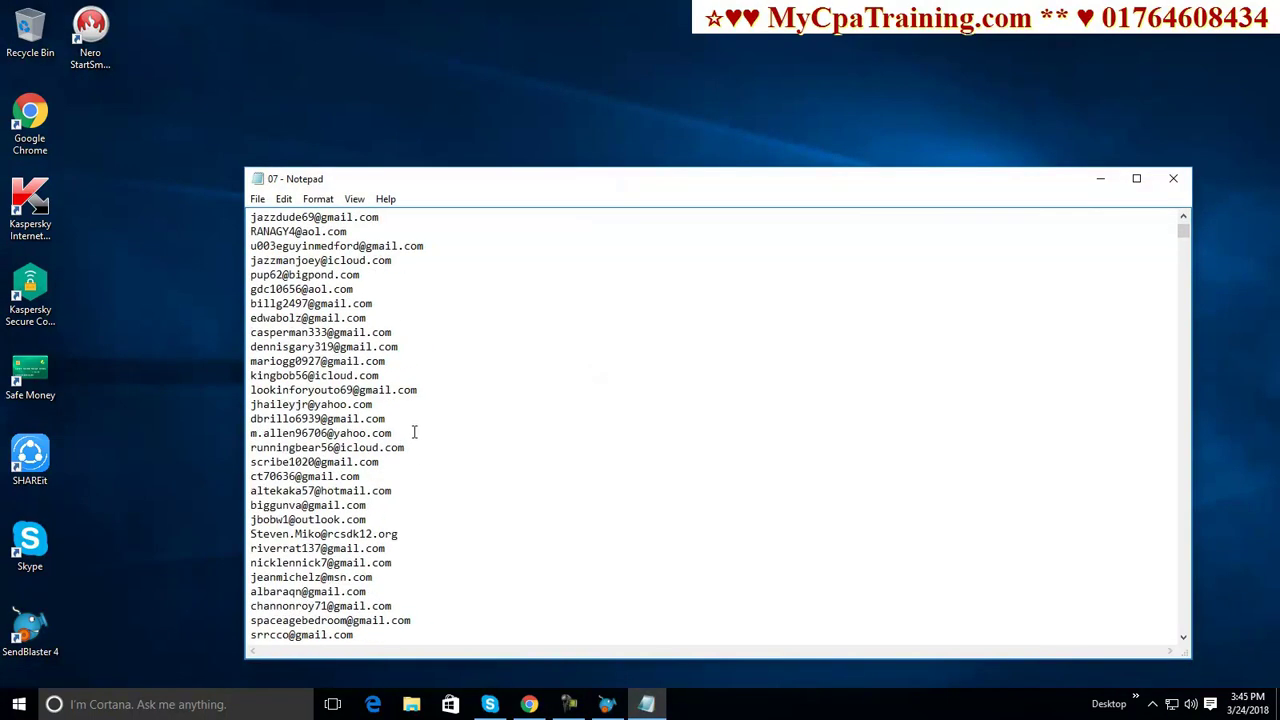
scroll(418, 400, "down", 5)
left_click_drag(1184, 240, 1177, 558)
left_click_drag(1175, 577, 1230, 225)
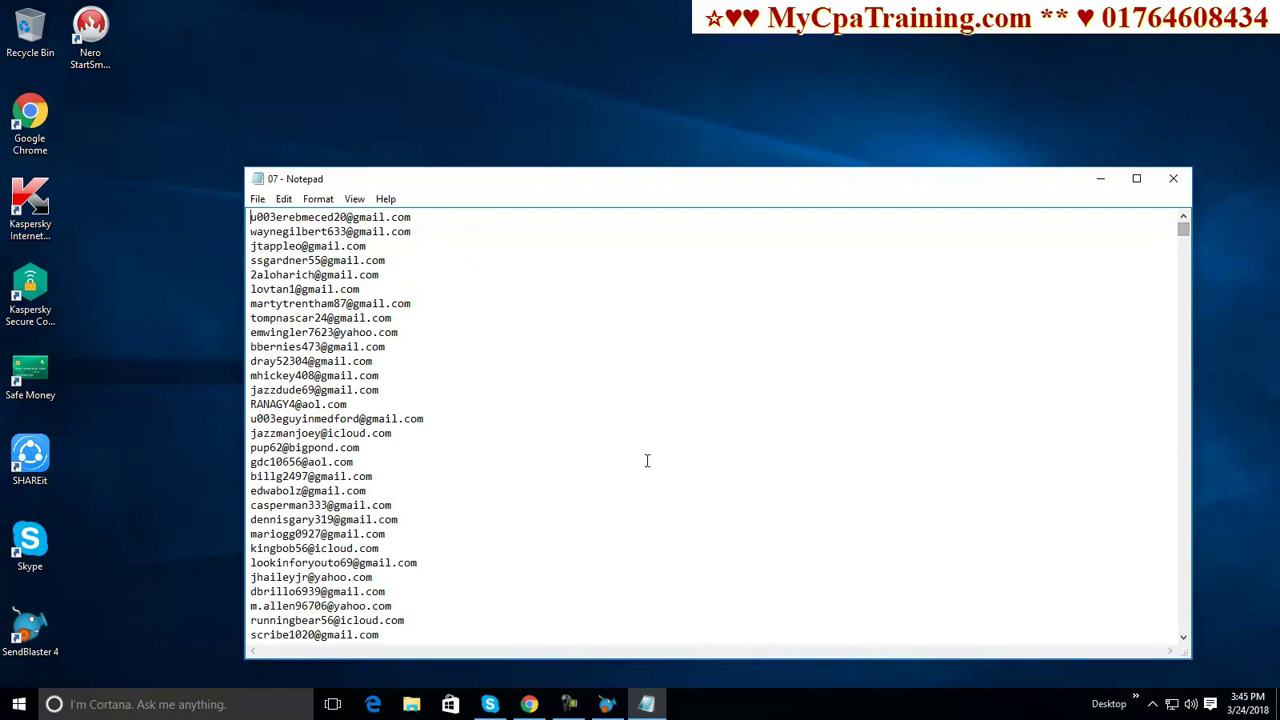
left_click(1174, 180)
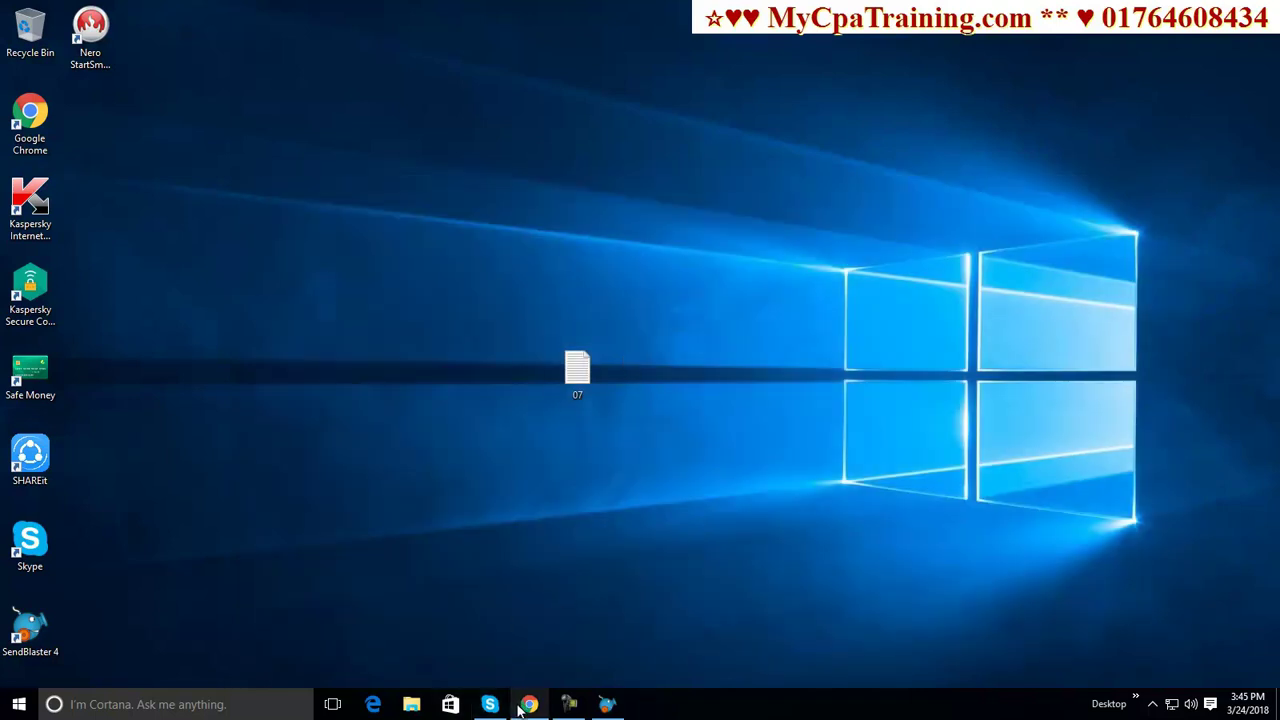
Switch to SendBlaster and set up an address import from an external text file into the TEST list, using the Free format.
left_click(607, 704)
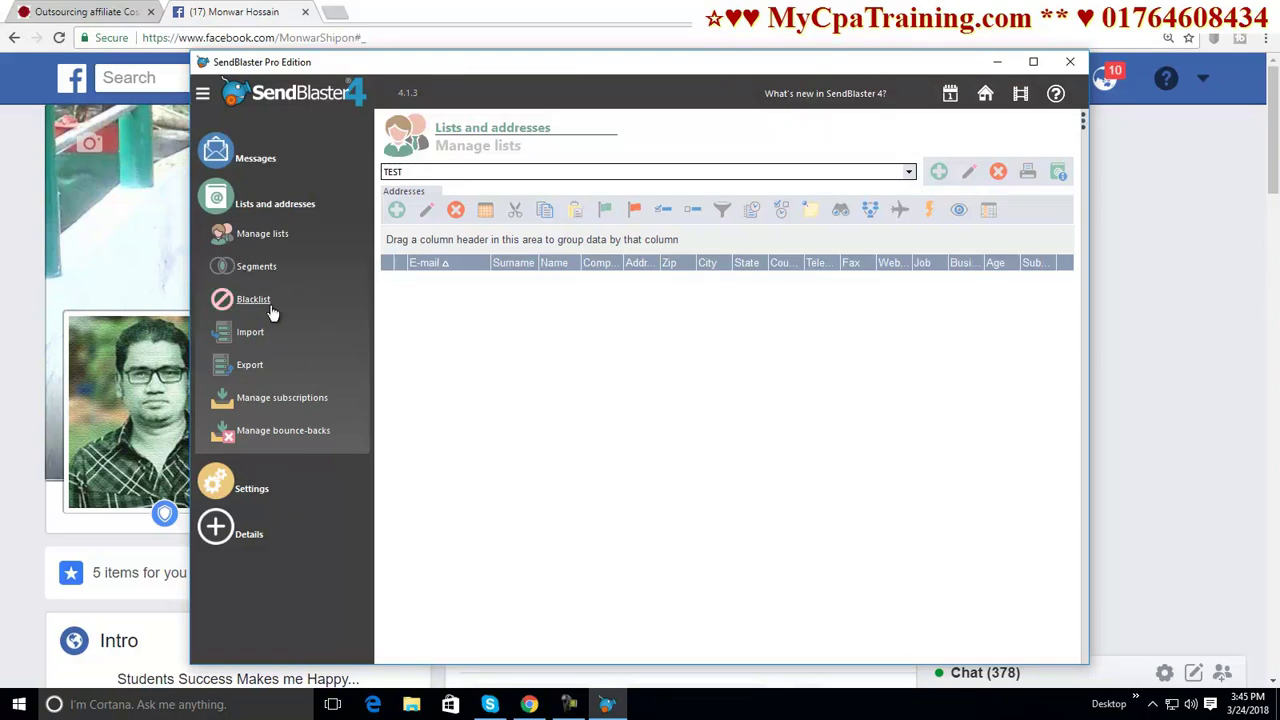
left_click(252, 336)
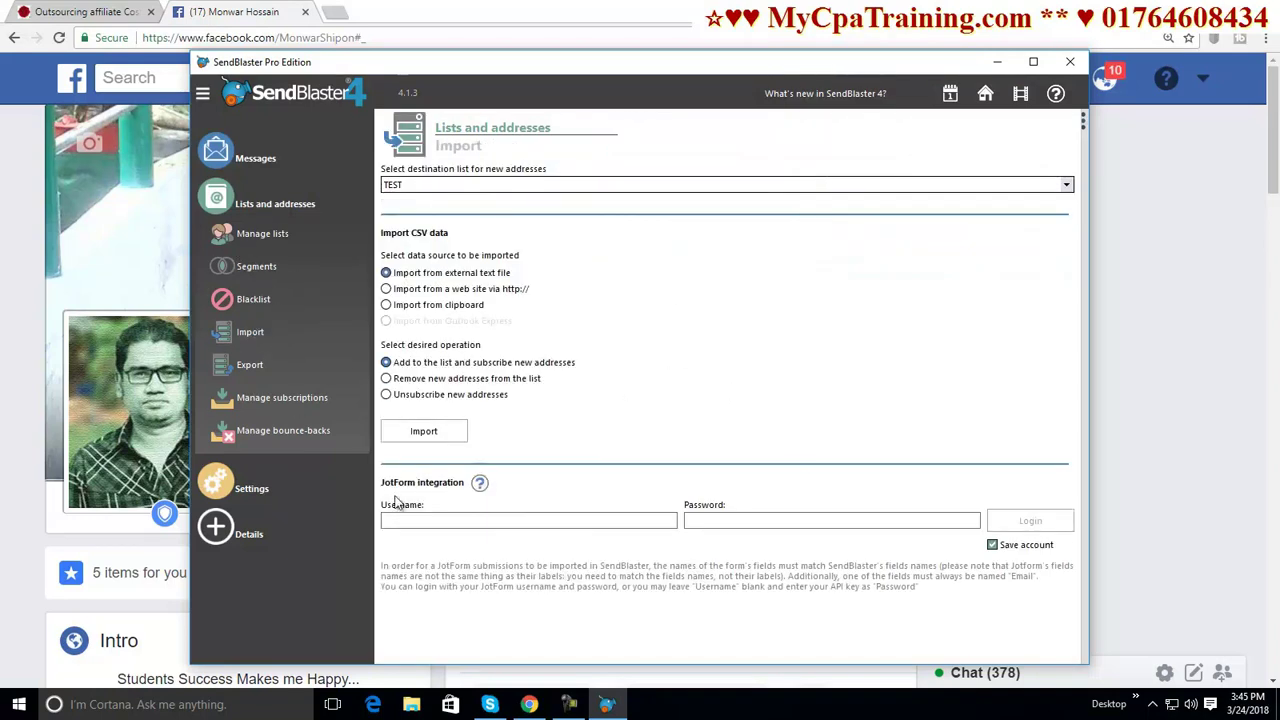
left_click(426, 438)
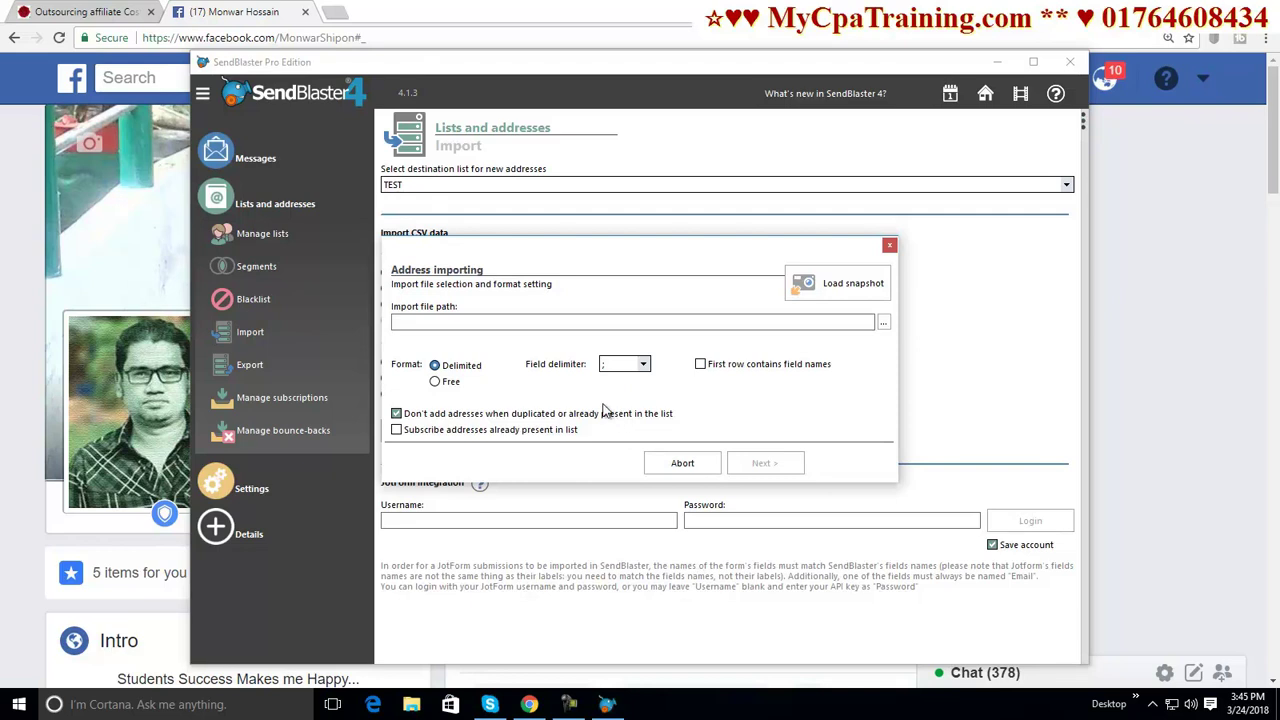
left_click(436, 382)
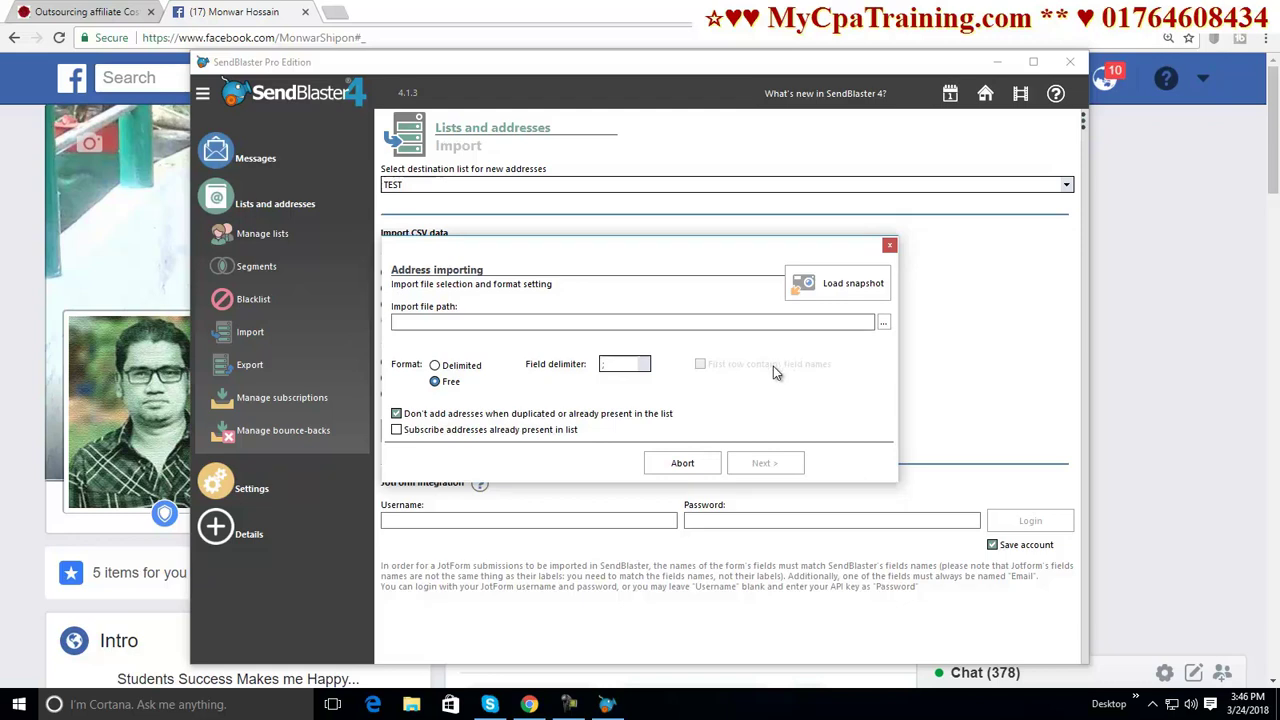
Import the addresses from the desktop file 07.txt into the TEST list and open the list management view.
left_click(883, 322)
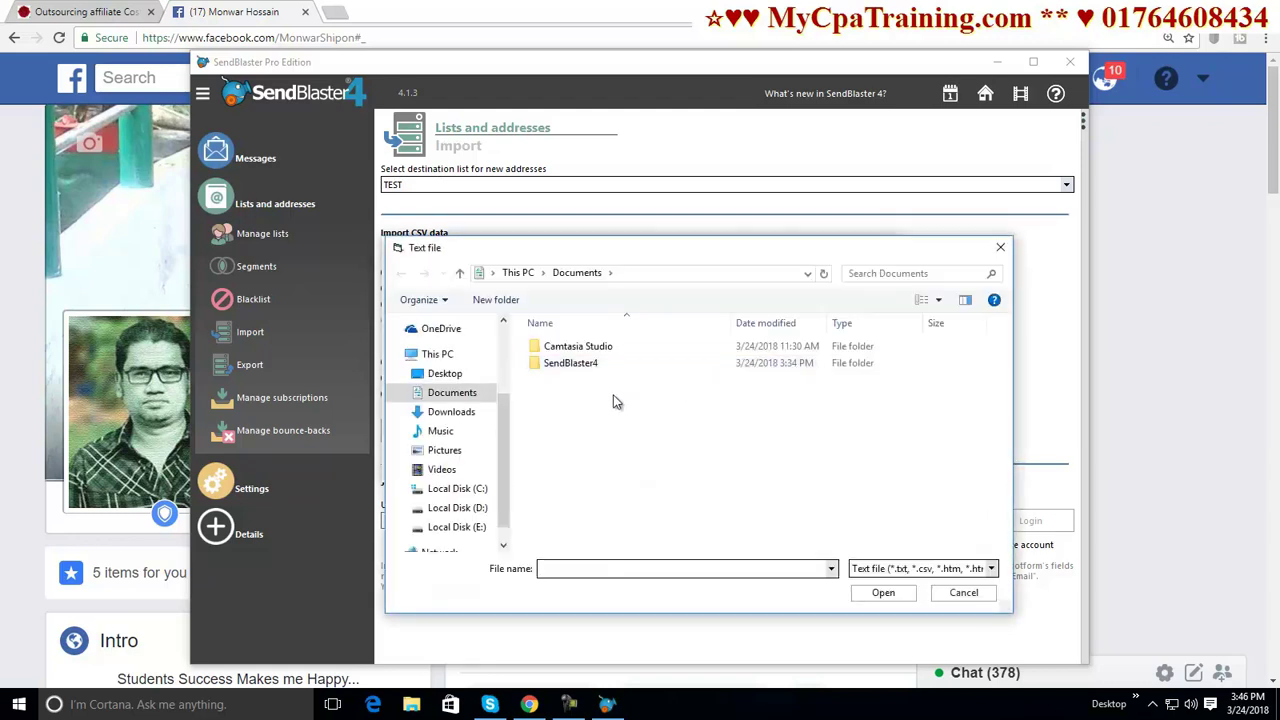
scroll(463, 354, "up", 2)
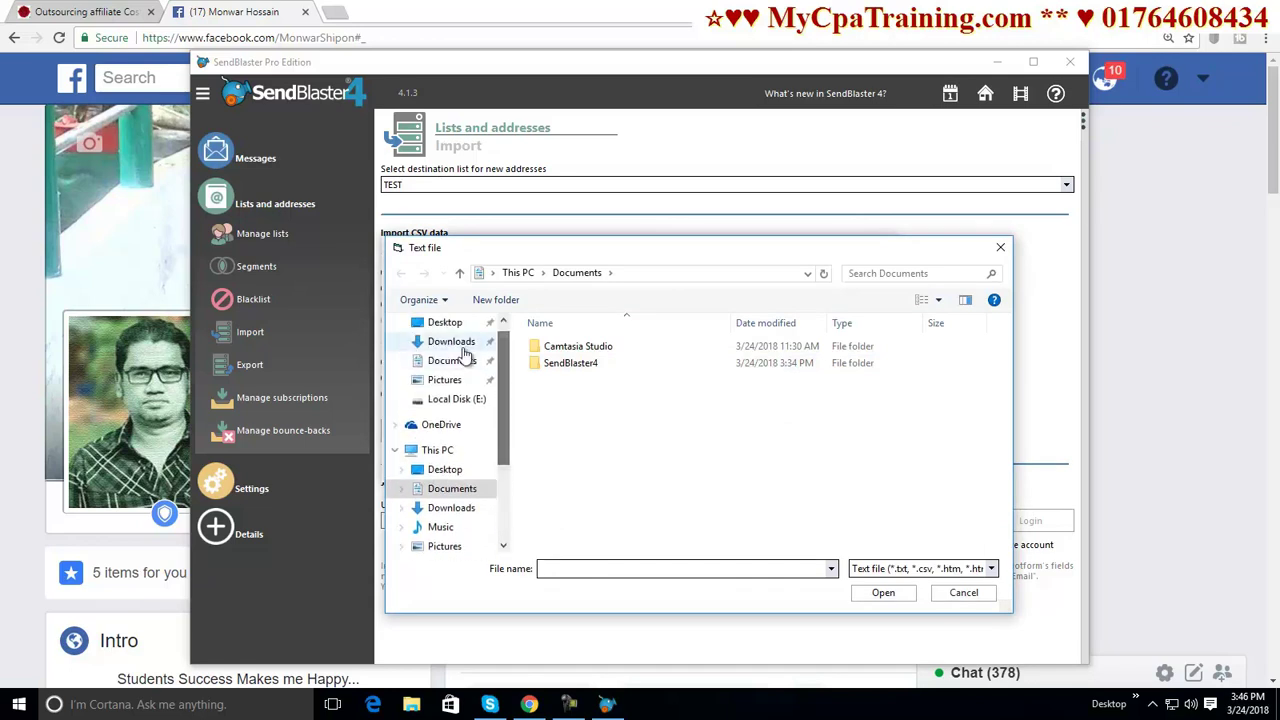
left_click(444, 322)
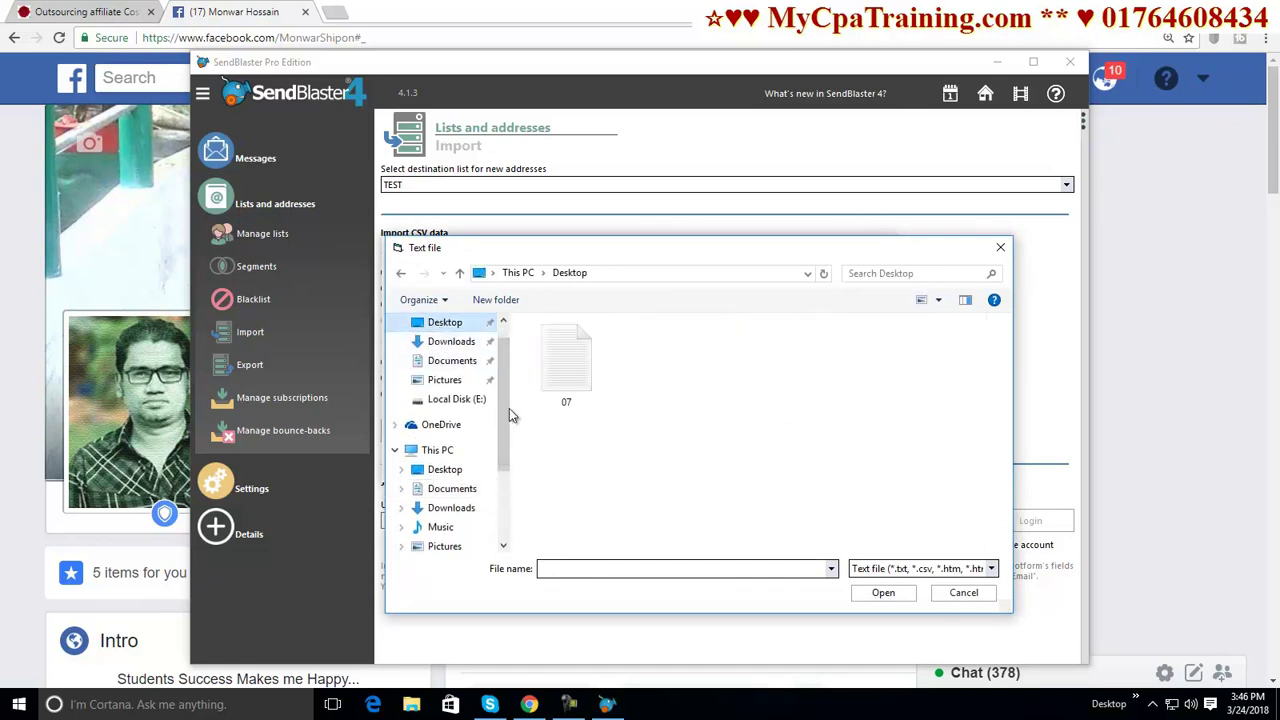
double_click(560, 384)
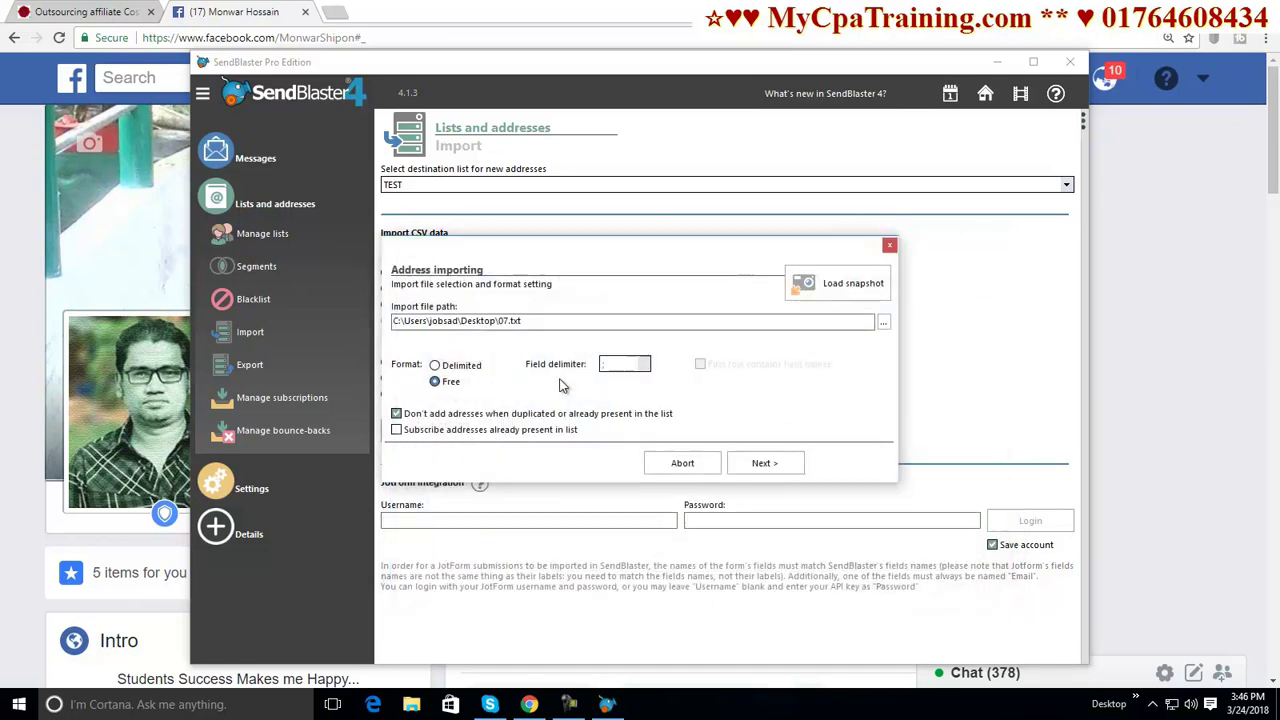
left_click(735, 475)
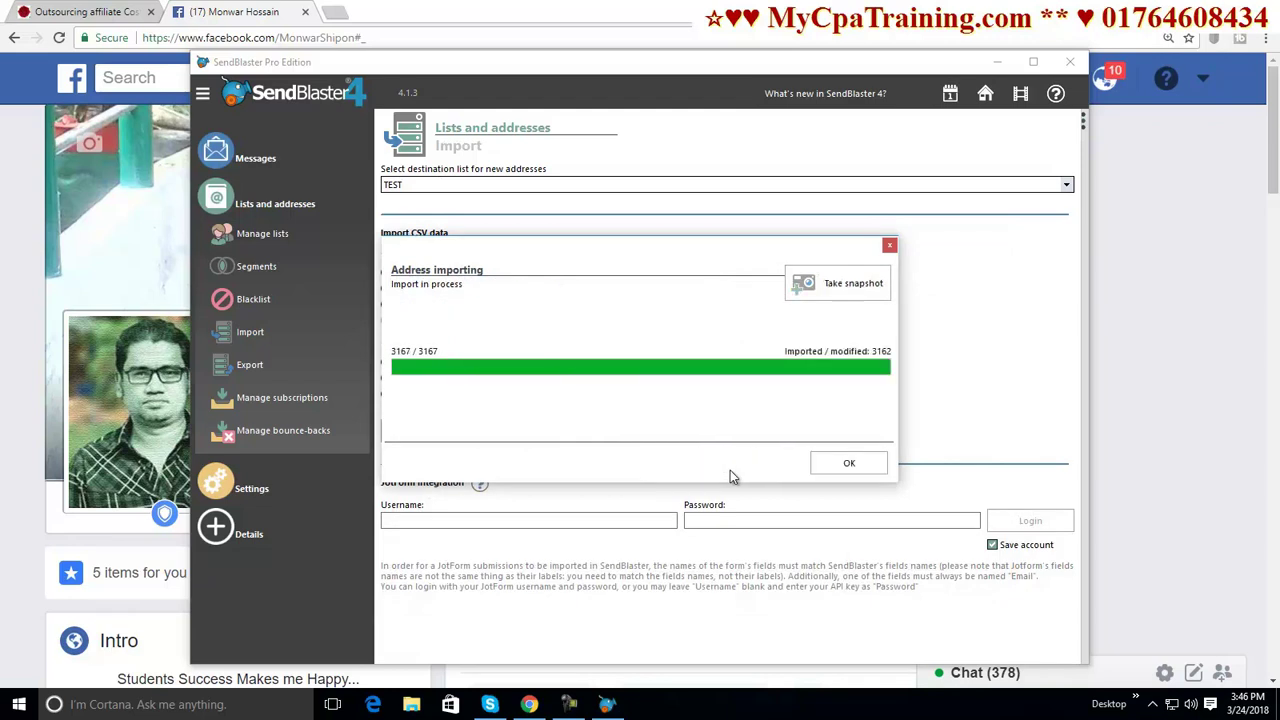
left_click(838, 466)
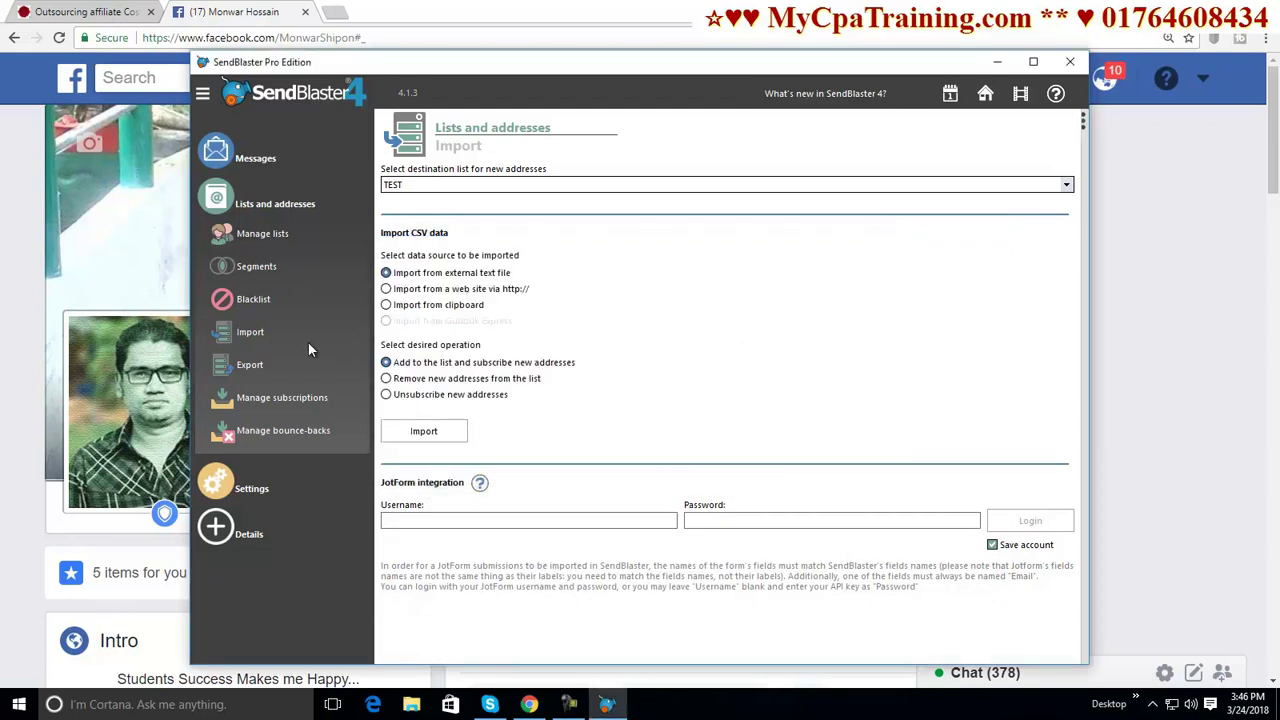
left_click(262, 233)
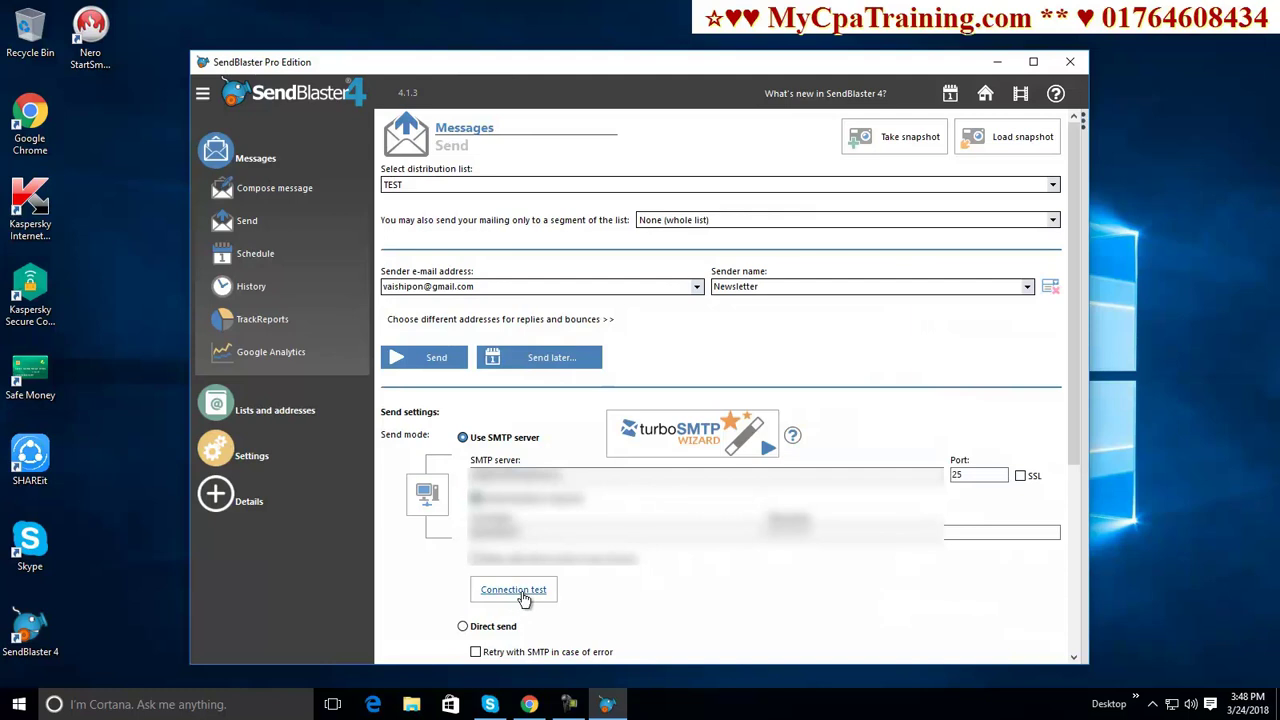
Test the SMTP server connection on port 25 and start sending the message to the whole TEST list.
left_click(521, 592)
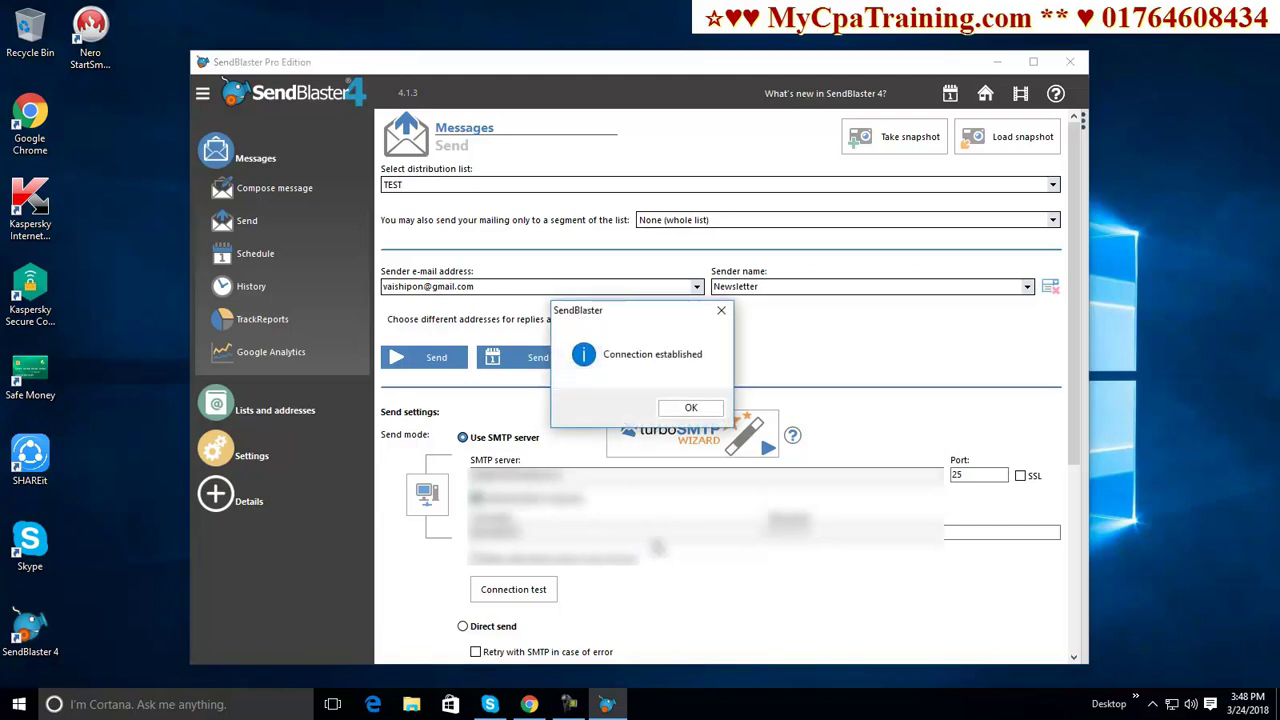
left_click(691, 408)
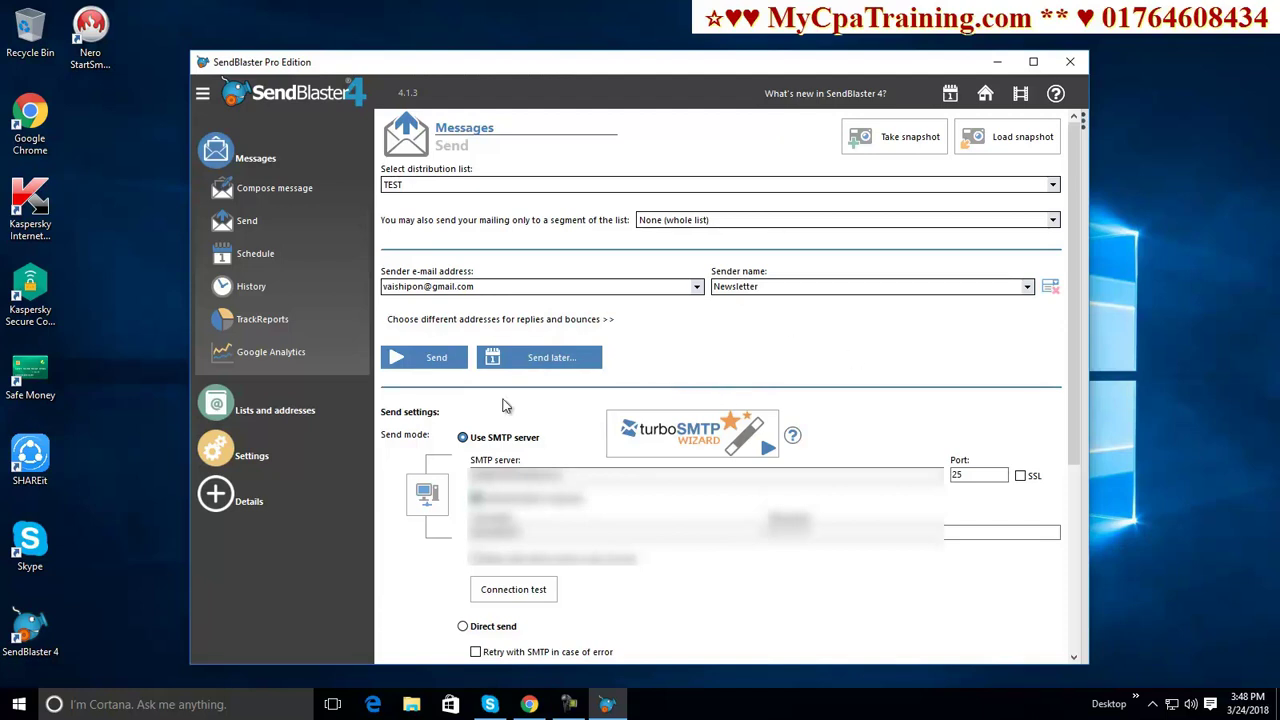
left_click(437, 366)
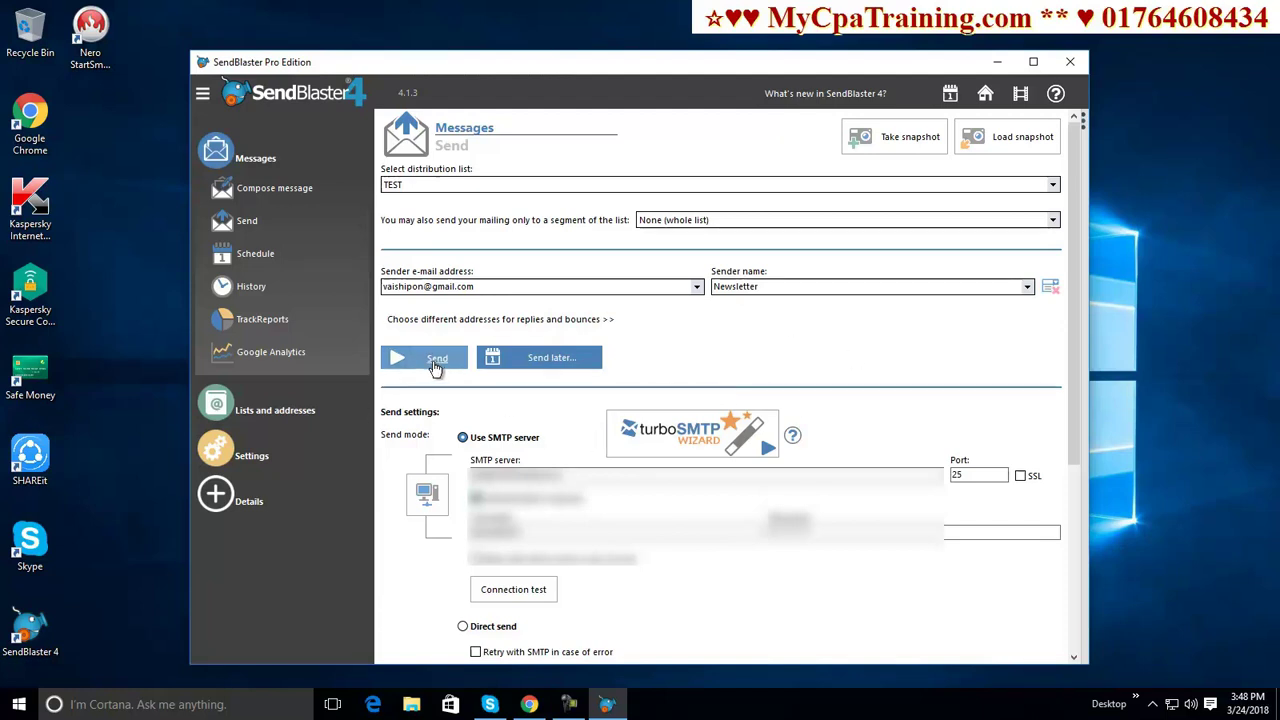